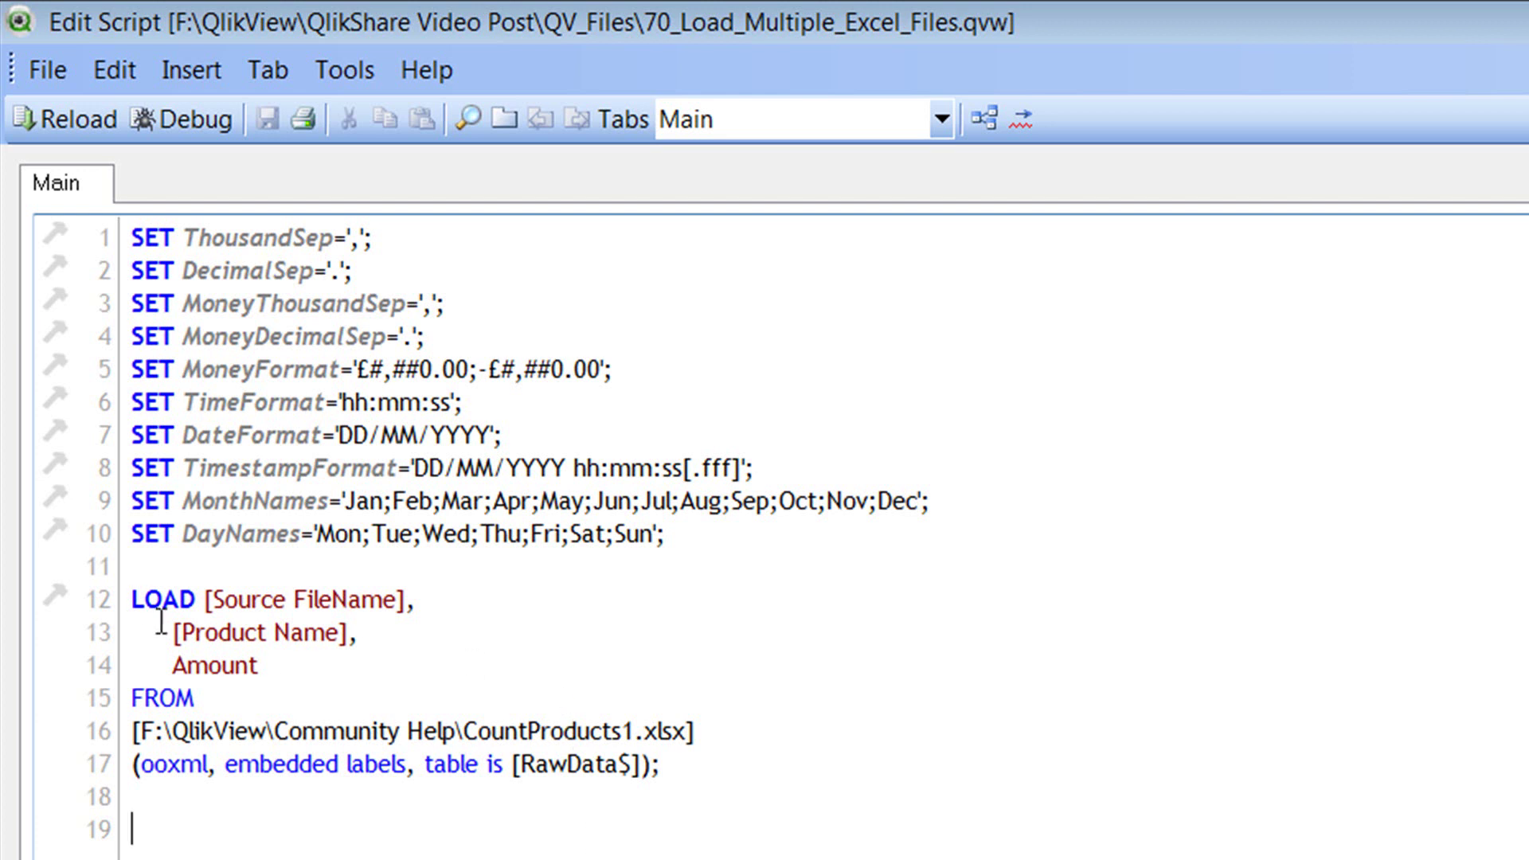
Break the first field onto its own line after LOAD and strip the field lines' leading indentation.
{"action": "left_click", "coordinate": [206, 597]}
{"action": "key", "text": "Return"}
{"action": "key", "text": "shift+End"}
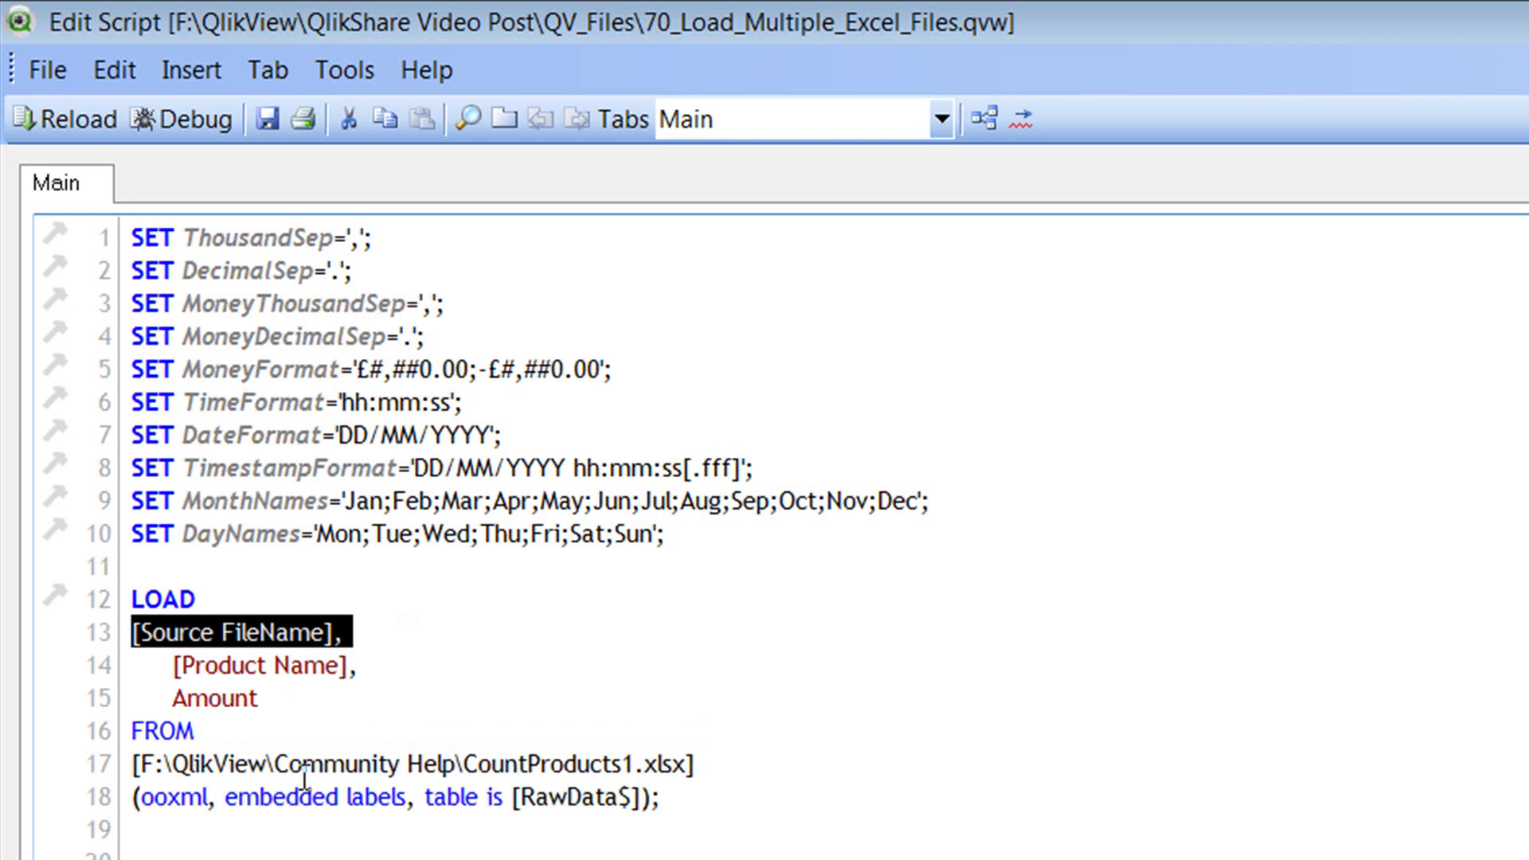
{"action": "key", "text": "shift+Down"}
{"action": "key", "text": "shift+Down"}
{"action": "key", "text": "shift+Tab"}
{"action": "key", "text": "shift+Tab"}
{"action": "key", "text": "shift+Tab"}
{"action": "key", "text": "shift+Tab"}
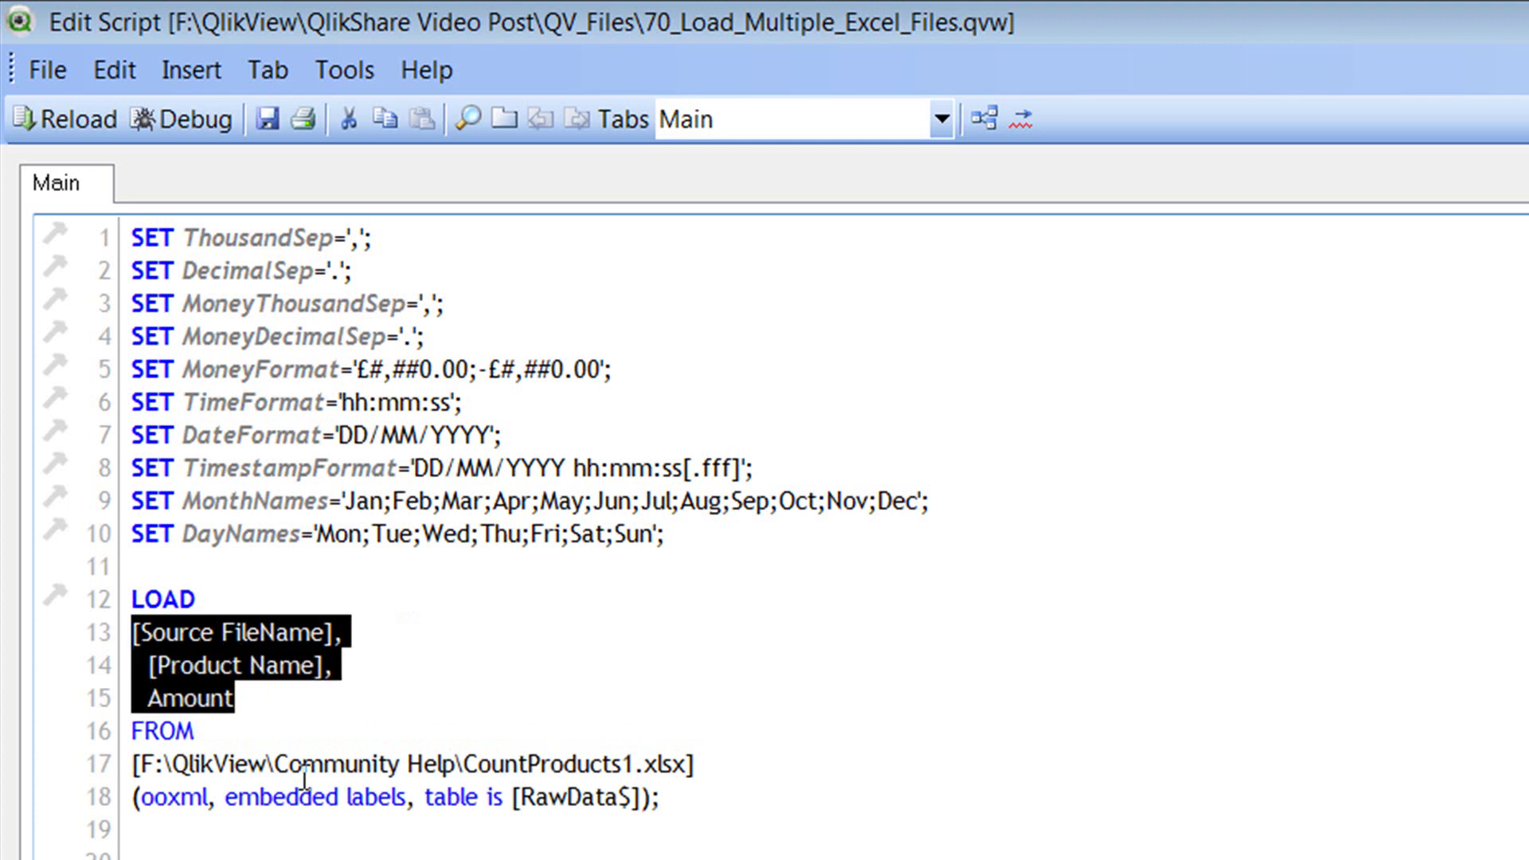
{"action": "key", "text": "shift+Tab"}
{"action": "key", "text": "Down"}
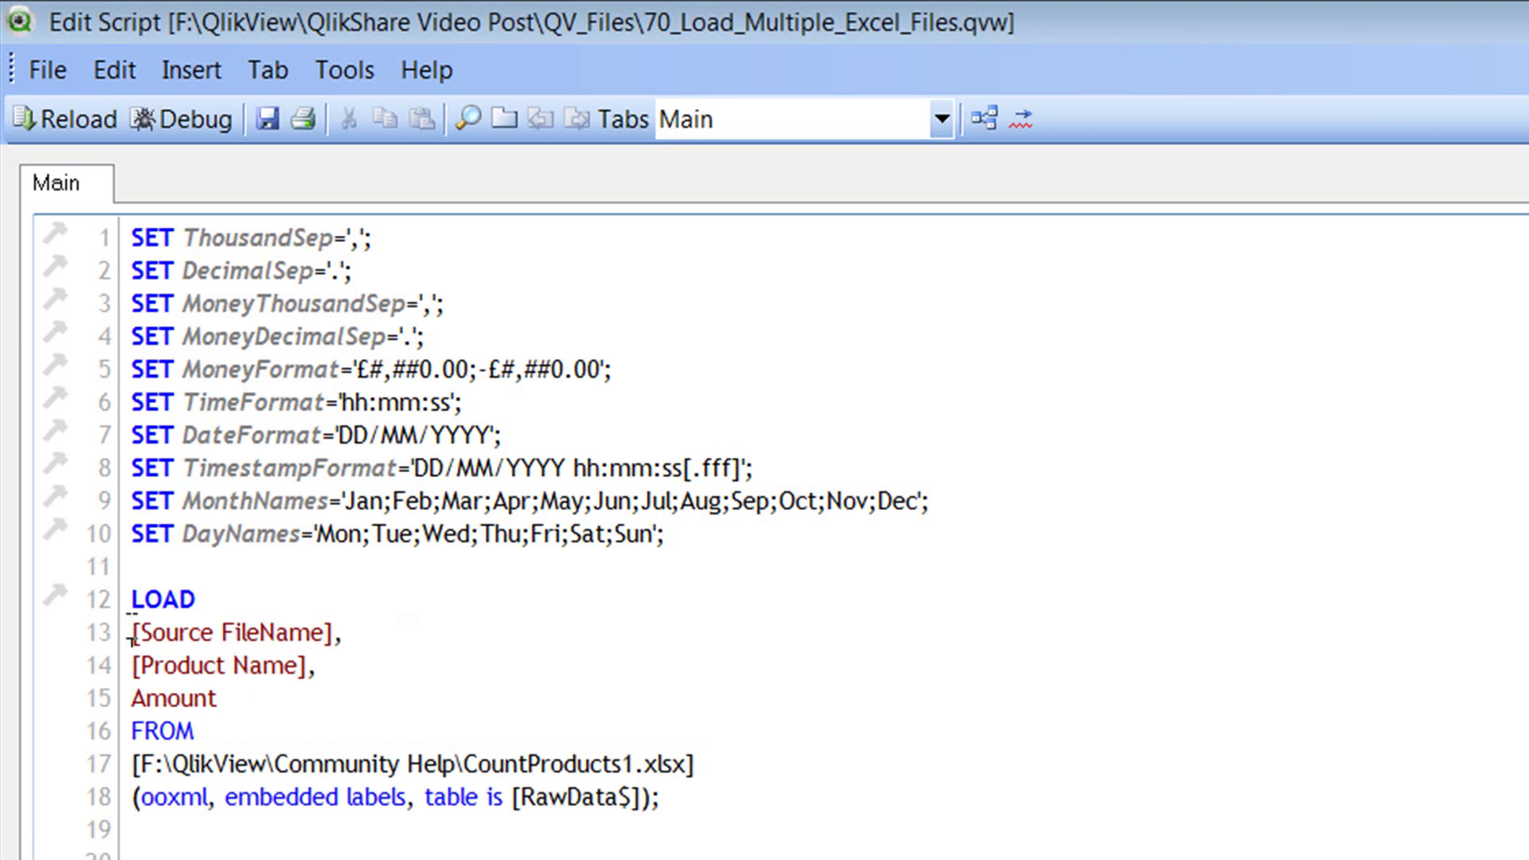
Indent the three field lines ([Source FileName], [Product Name], Amount) one tab beneath LOAD.
{"action": "left_click_drag", "start_coordinate": [133, 631], "coordinate": [225, 699]}
{"action": "key", "text": "Tab"}
{"action": "left_click", "coordinate": [277, 792]}
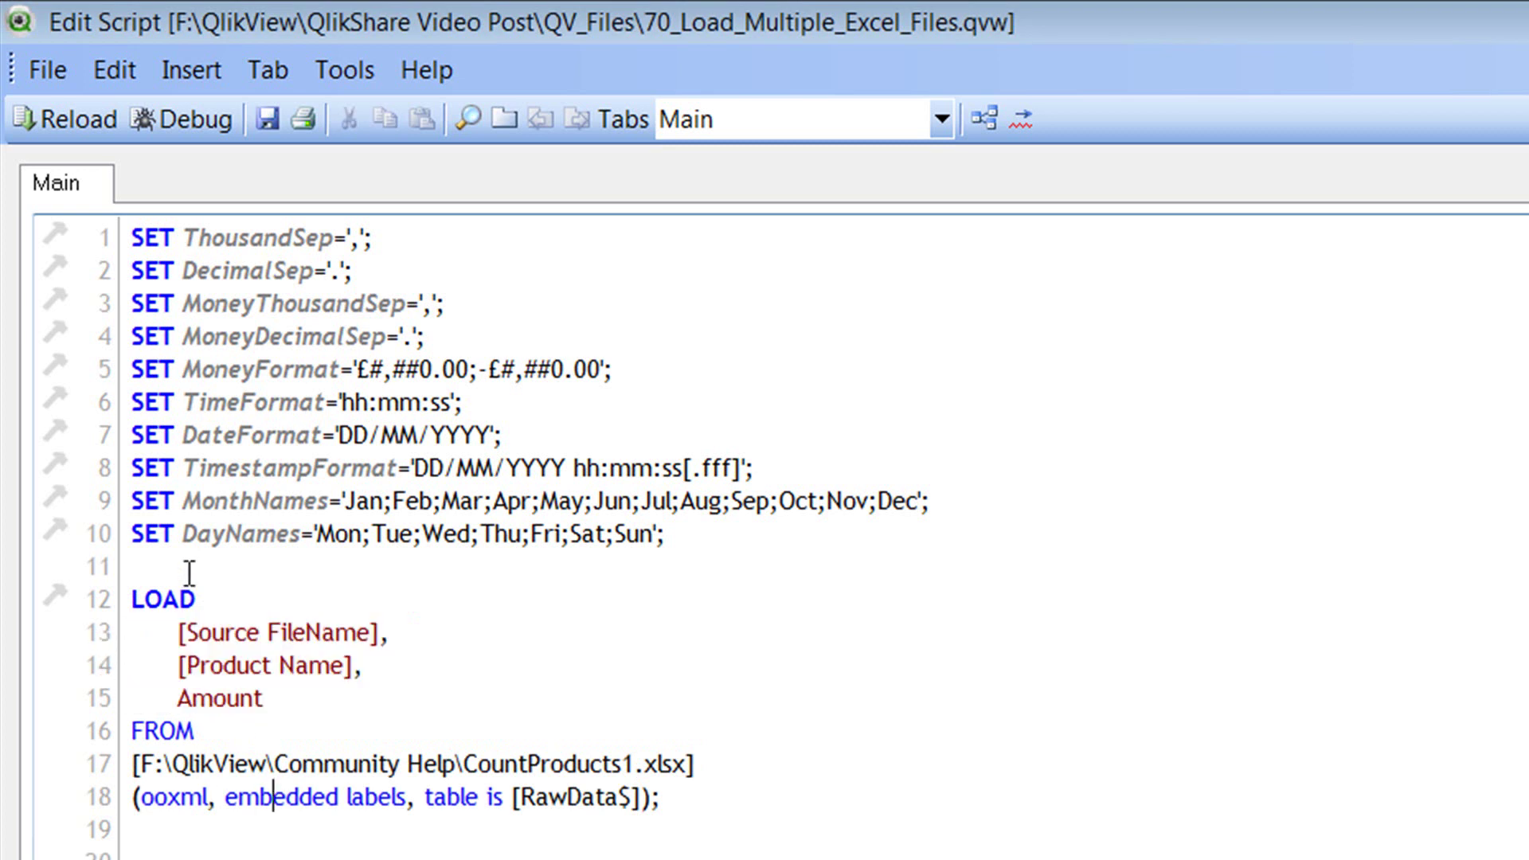
{"action": "left_click_drag", "start_coordinate": [131, 589], "coordinate": [132, 829]}
{"action": "double_click", "coordinate": [163, 598]}
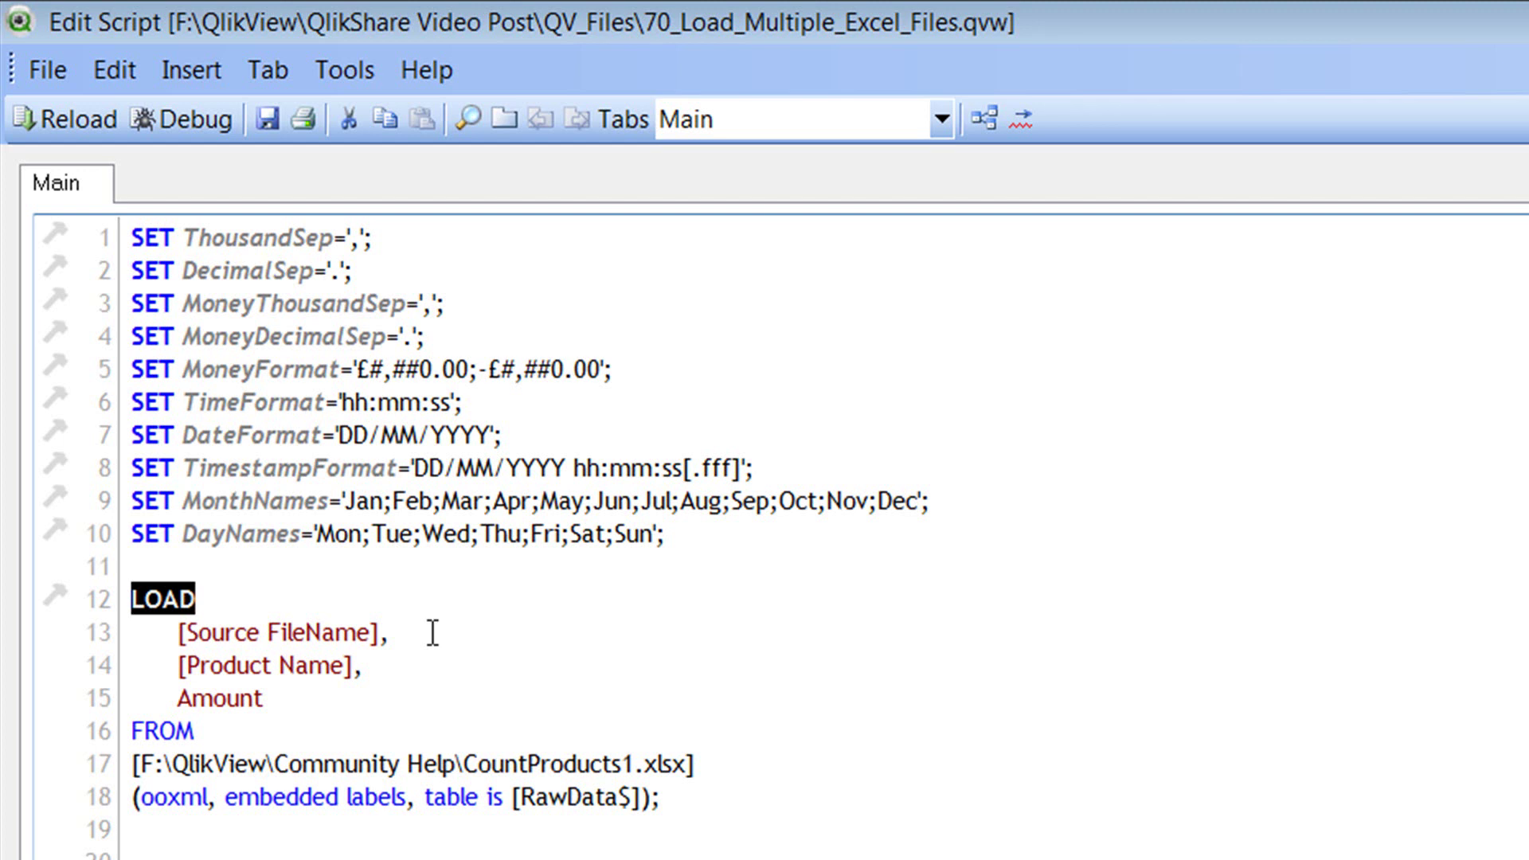
{"action": "left_click_drag", "start_coordinate": [168, 633], "coordinate": [307, 692]}
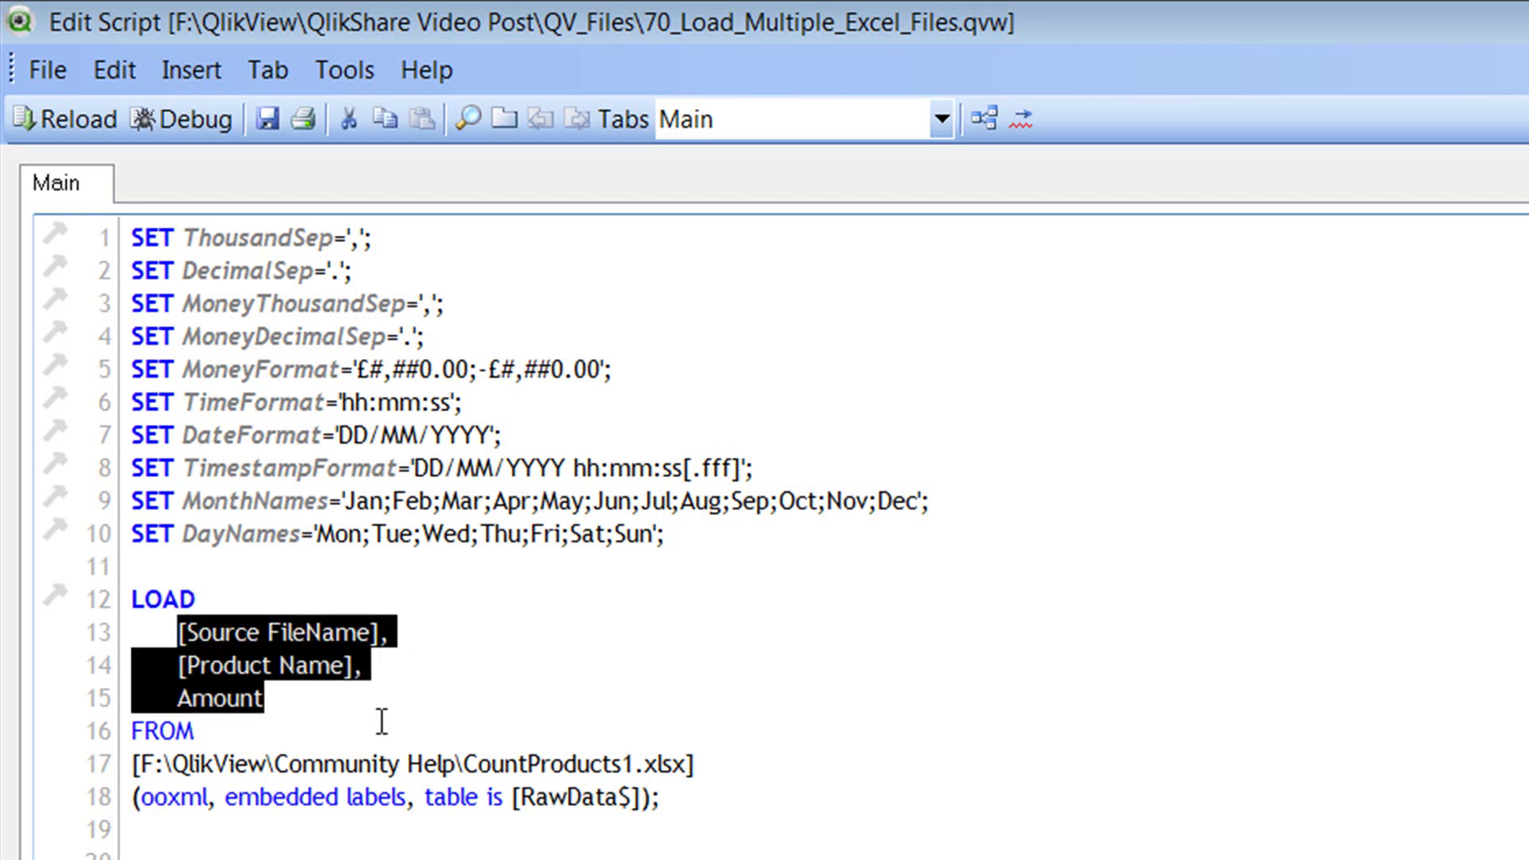
{"action": "left_click", "coordinate": [307, 699]}
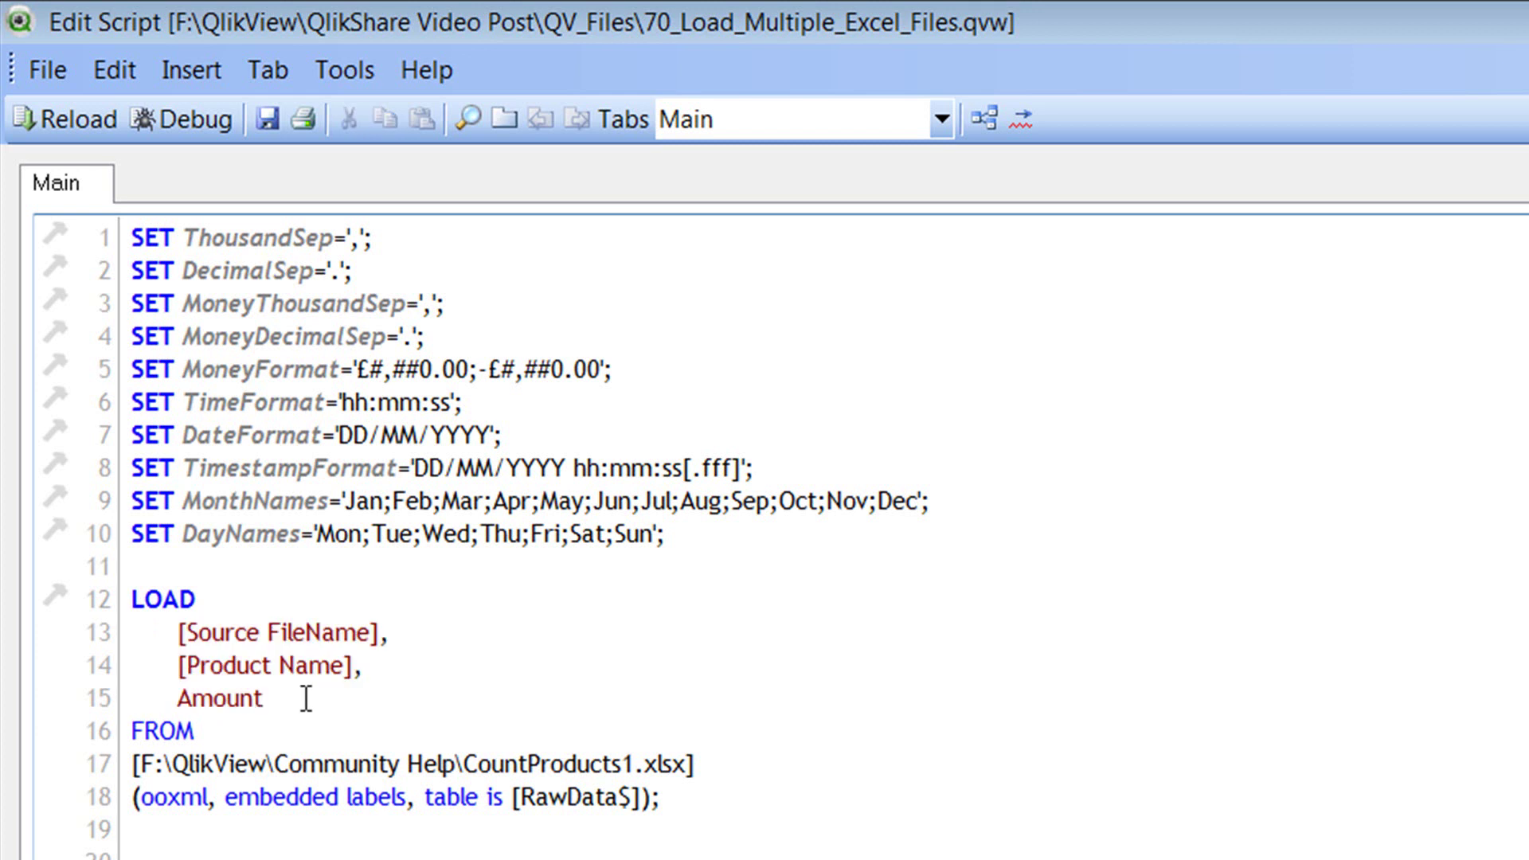
{"action": "double_click", "coordinate": [193, 702]}
{"action": "left_click_drag", "start_coordinate": [176, 633], "coordinate": [264, 649]}
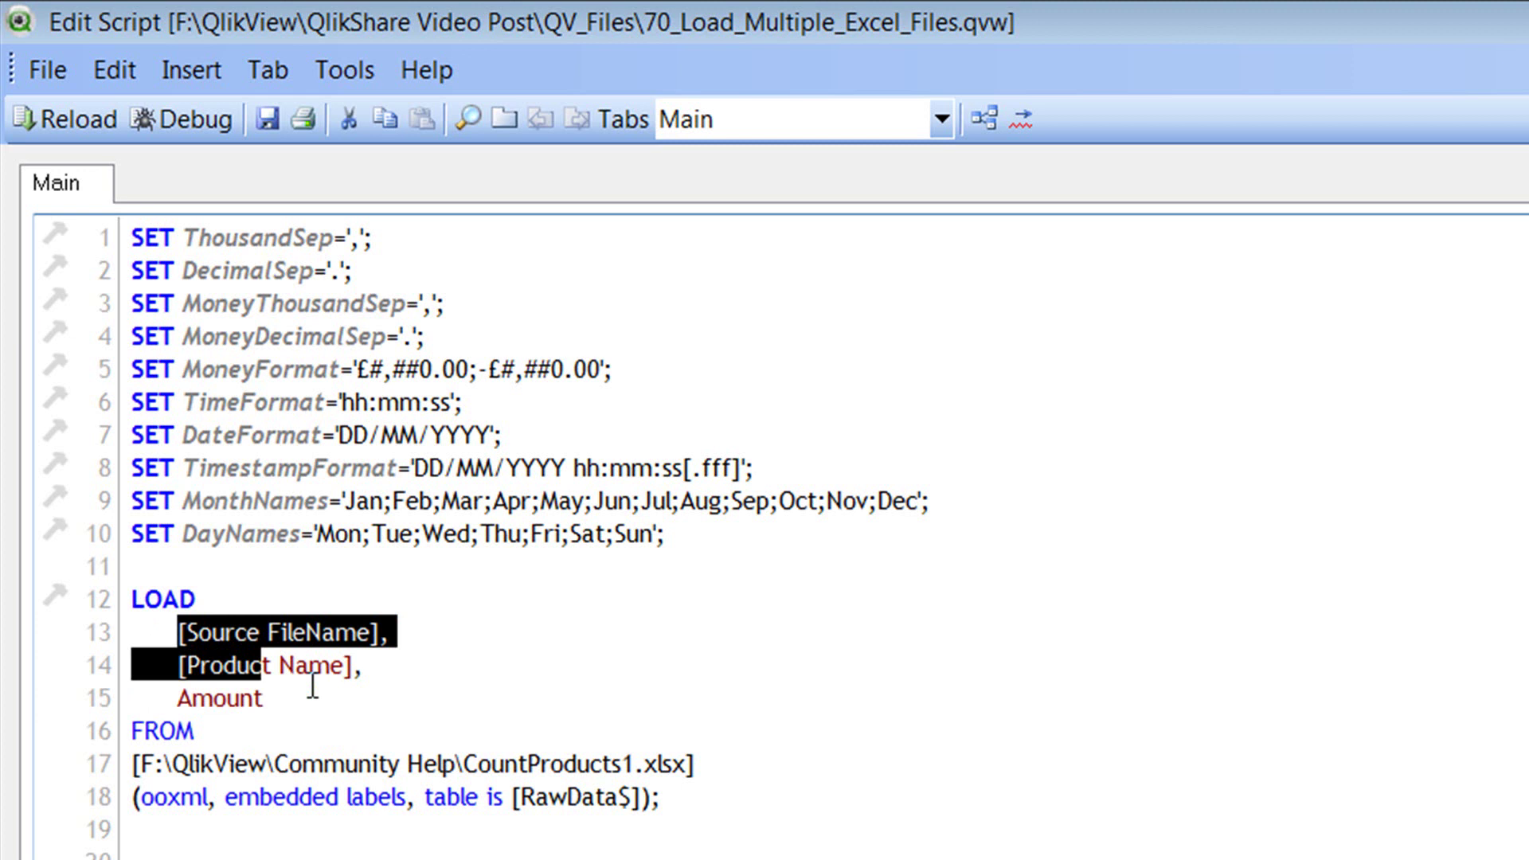
{"action": "left_click", "coordinate": [173, 698]}
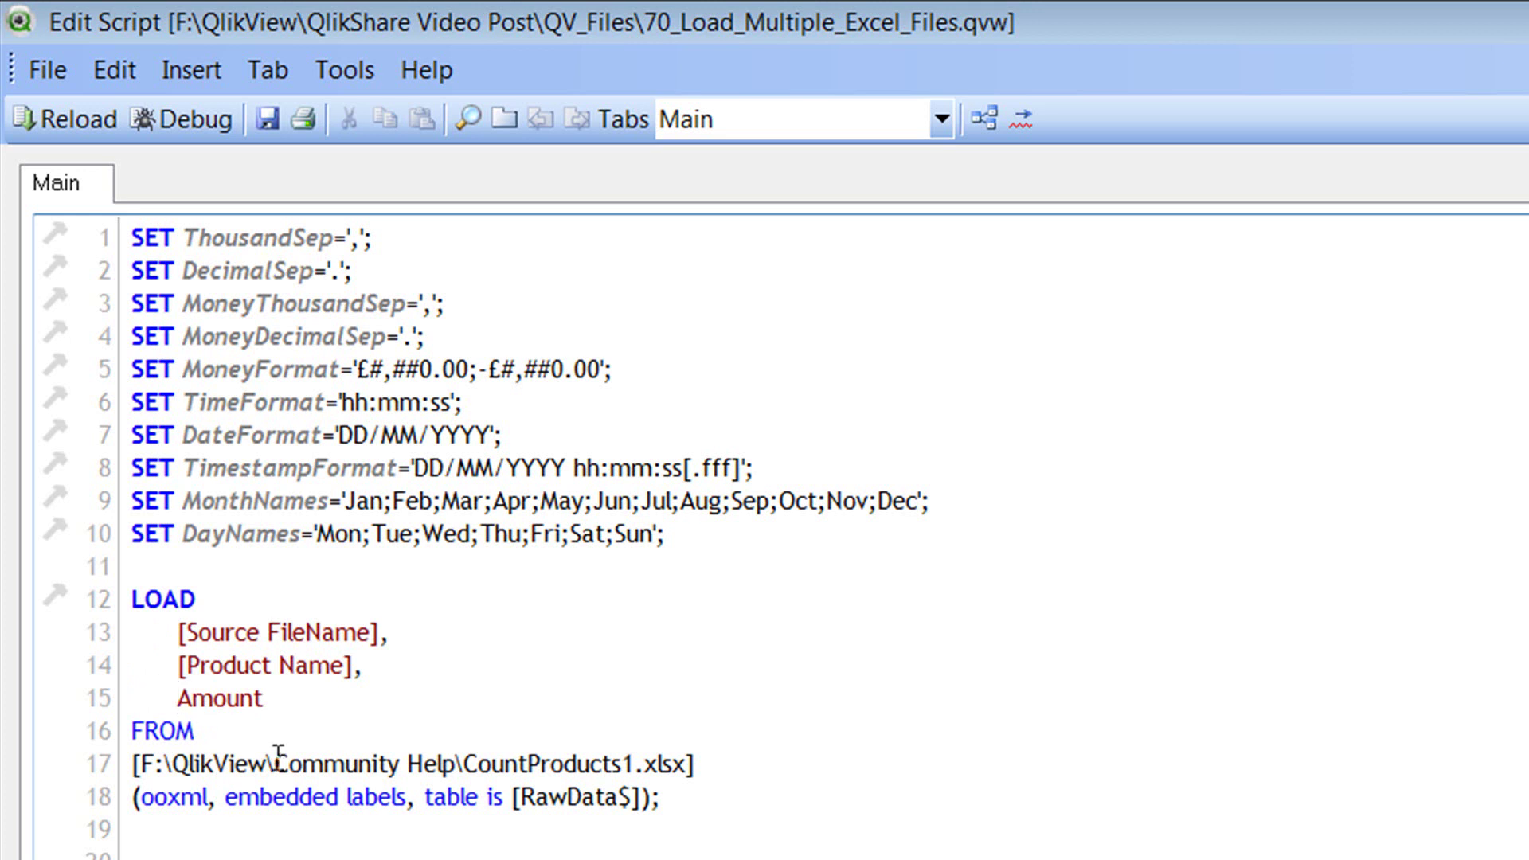
{"action": "left_click_drag", "start_coordinate": [187, 666], "coordinate": [284, 673]}
{"action": "left_click", "coordinate": [238, 631]}
{"action": "left_click", "coordinate": [179, 637]}
{"action": "key", "text": "Delete"}
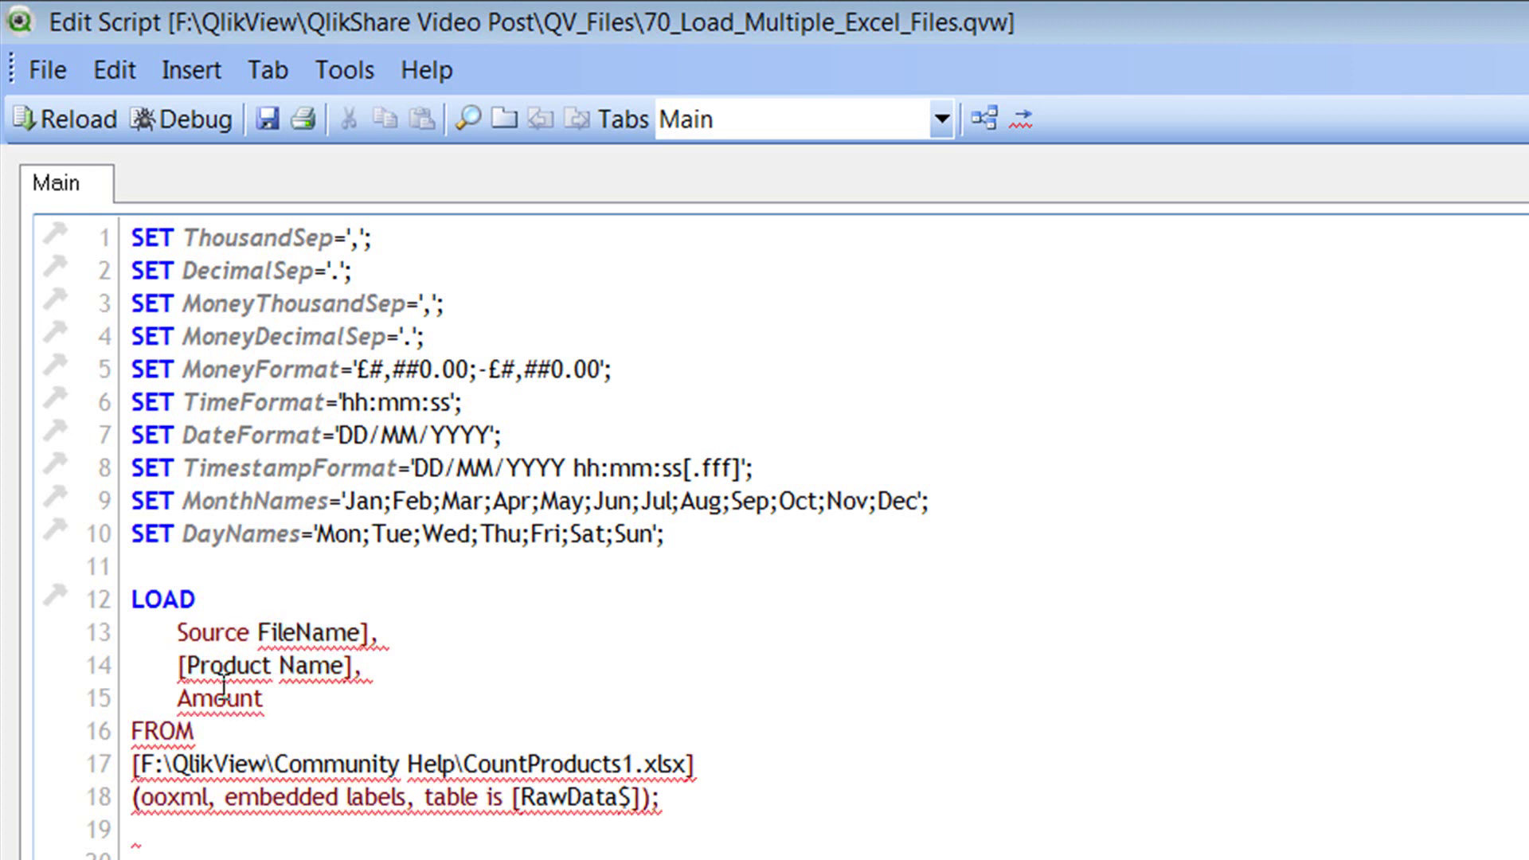
{"action": "type", "text": "\""}
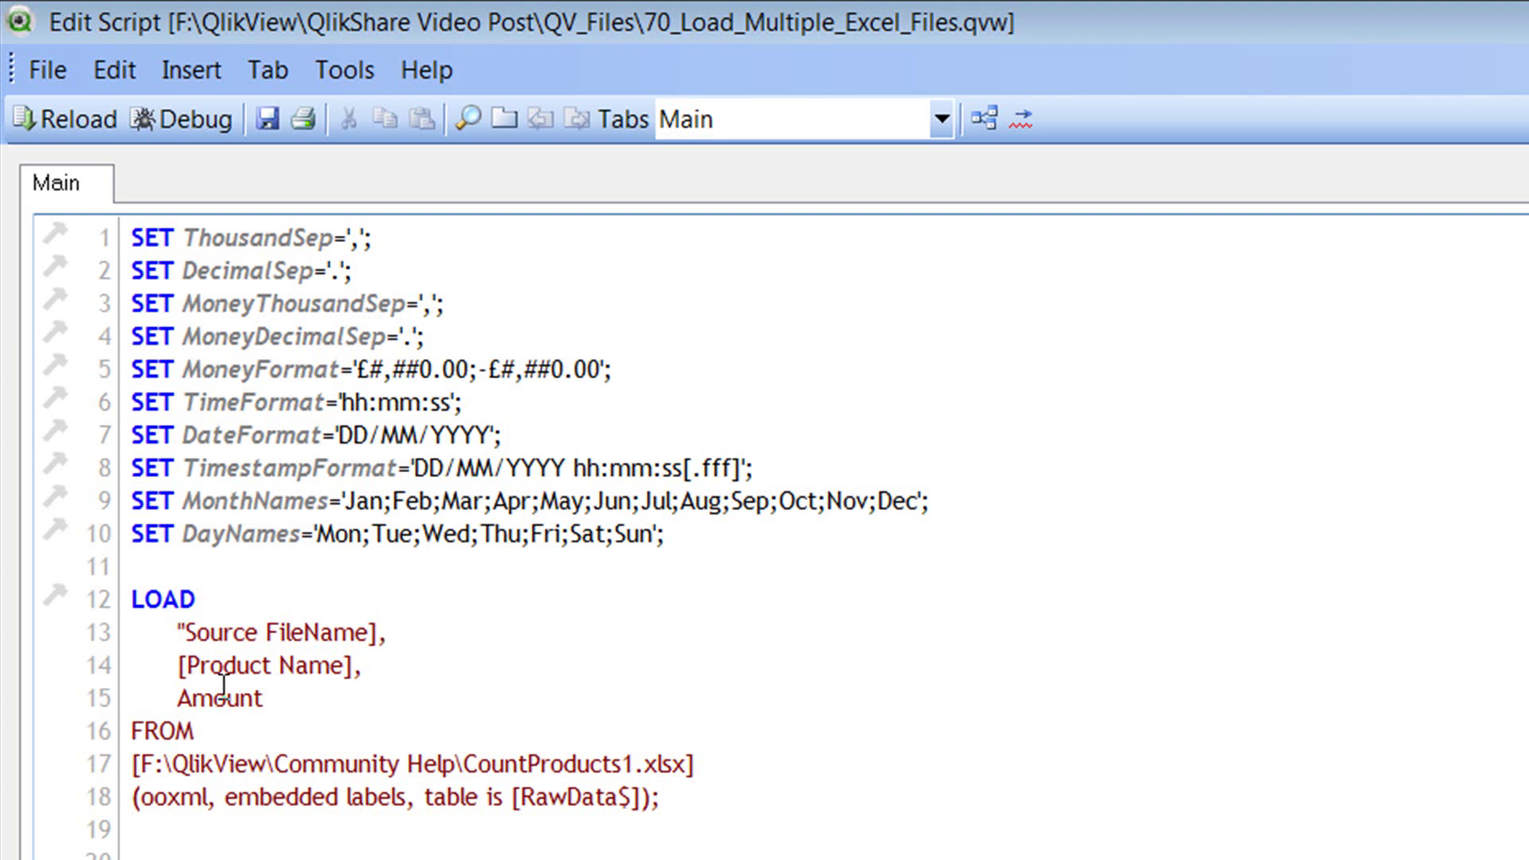
{"action": "key", "text": "Delete"}
{"action": "type", "text": "\""}
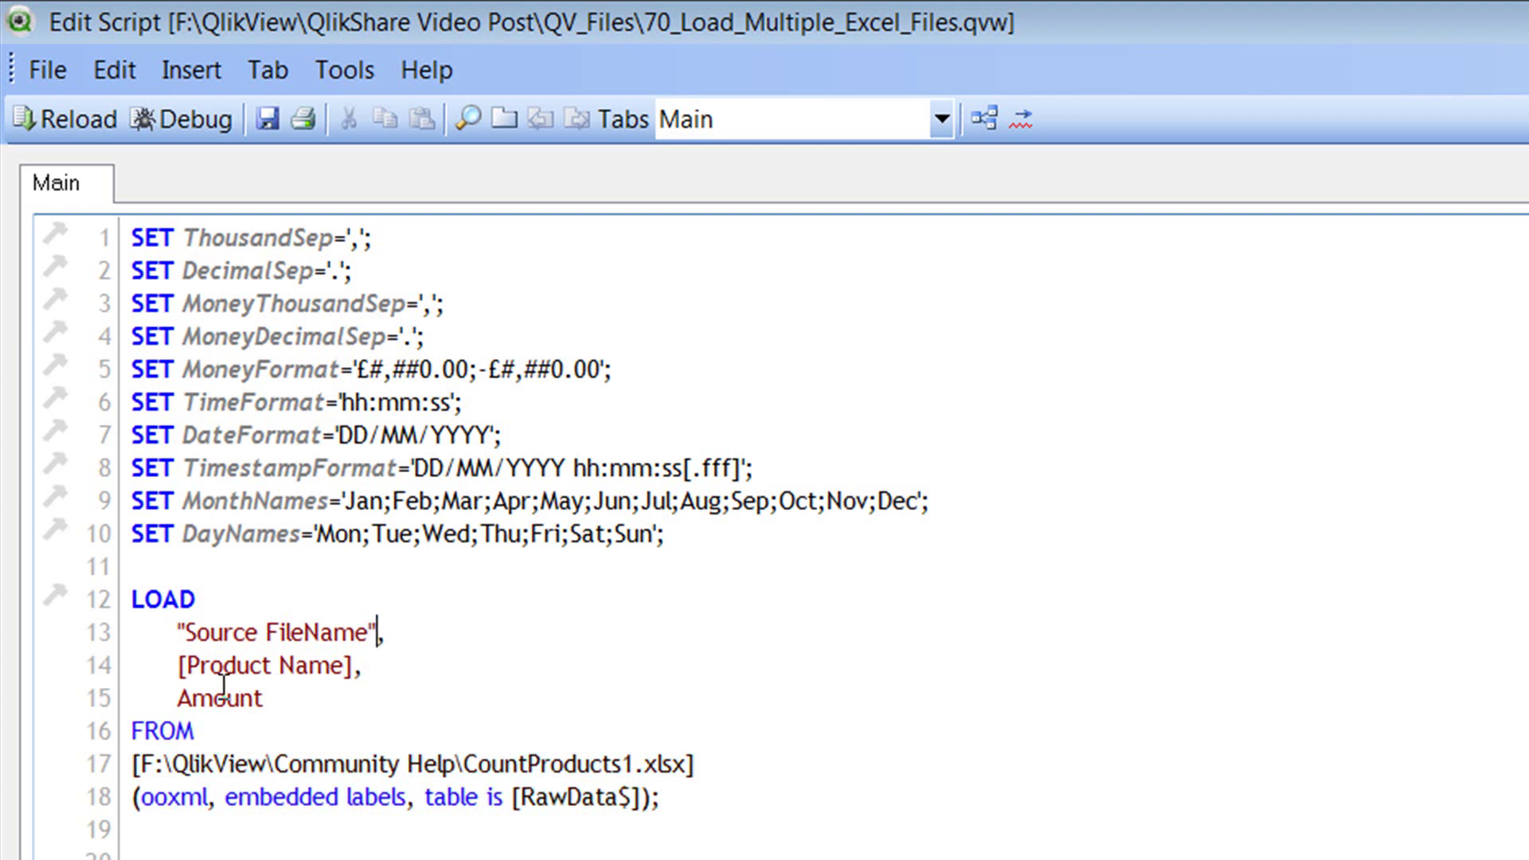
{"action": "key", "text": "BackSpace"}
{"action": "type", "text": "]"}
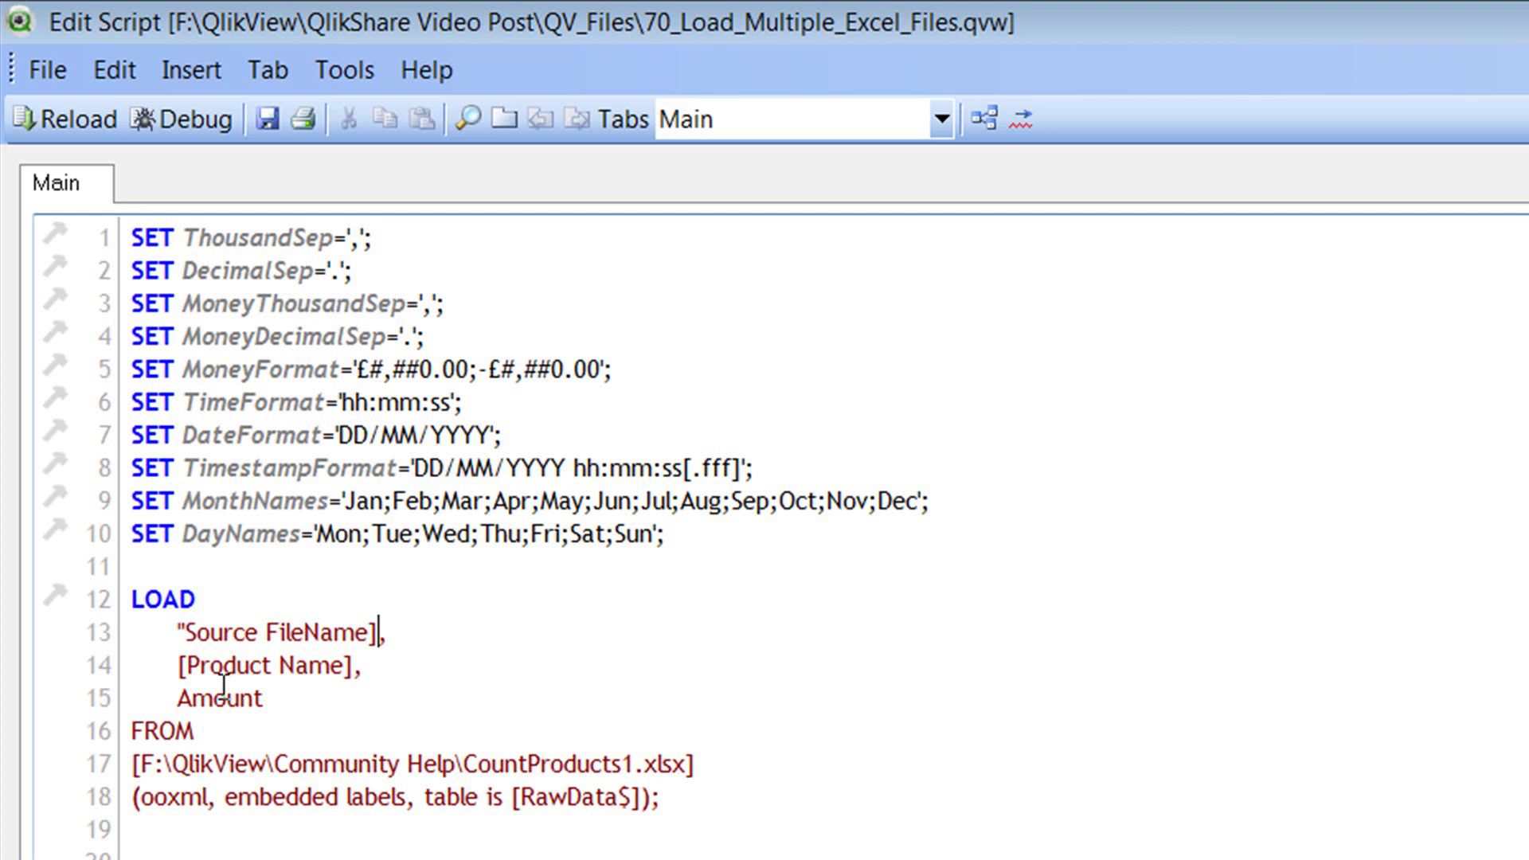
{"action": "key", "text": "Home"}
{"action": "key", "text": "Right"}
{"action": "key", "text": "Delete"}
{"action": "key", "text": "End"}
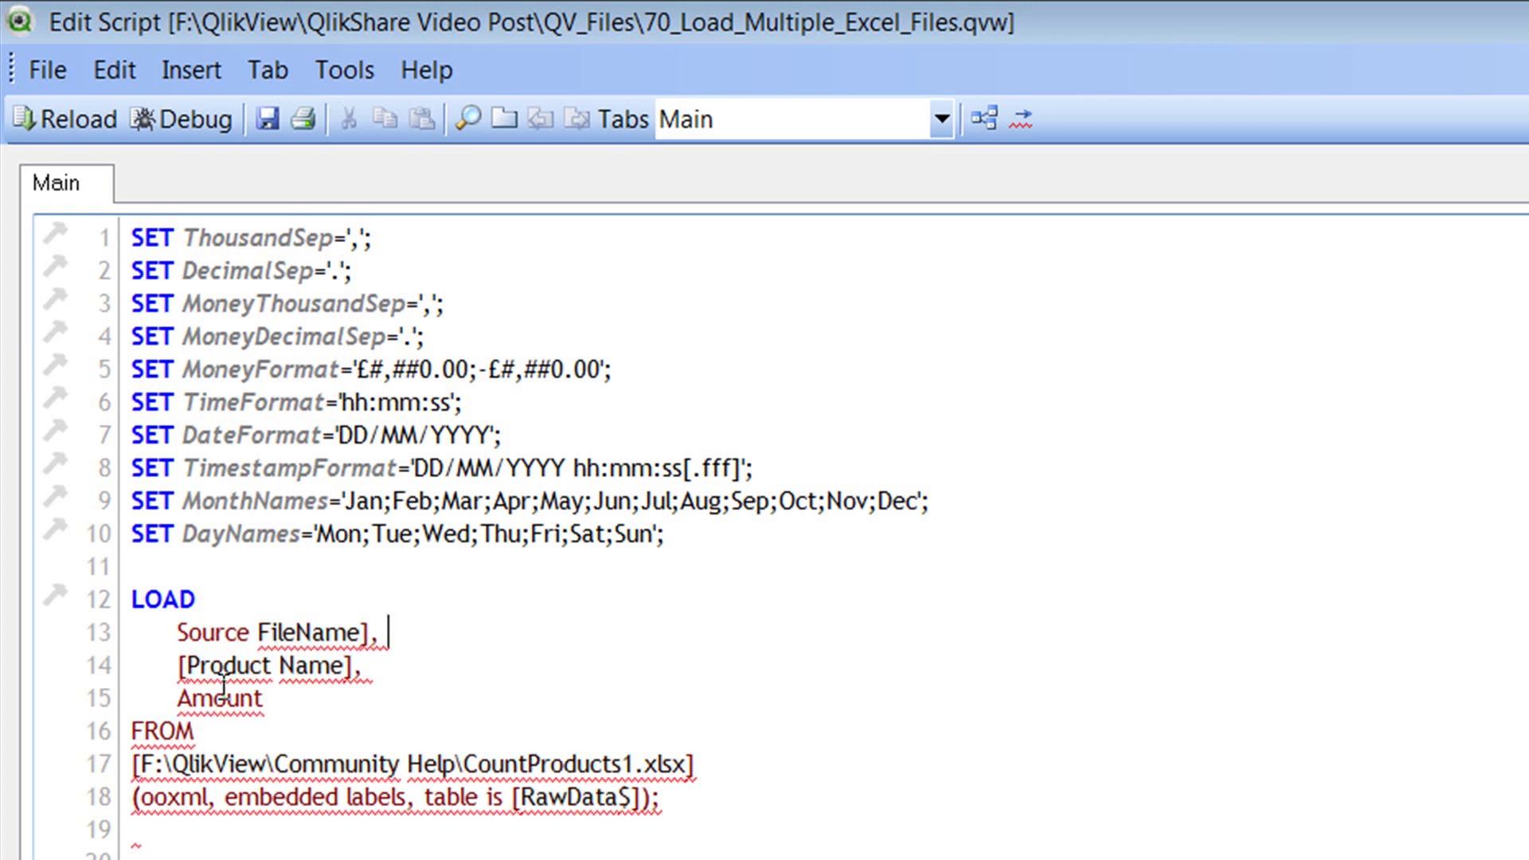
{"action": "key", "text": "Home"}
{"action": "key", "text": "Right"}
{"action": "type", "text": "["}
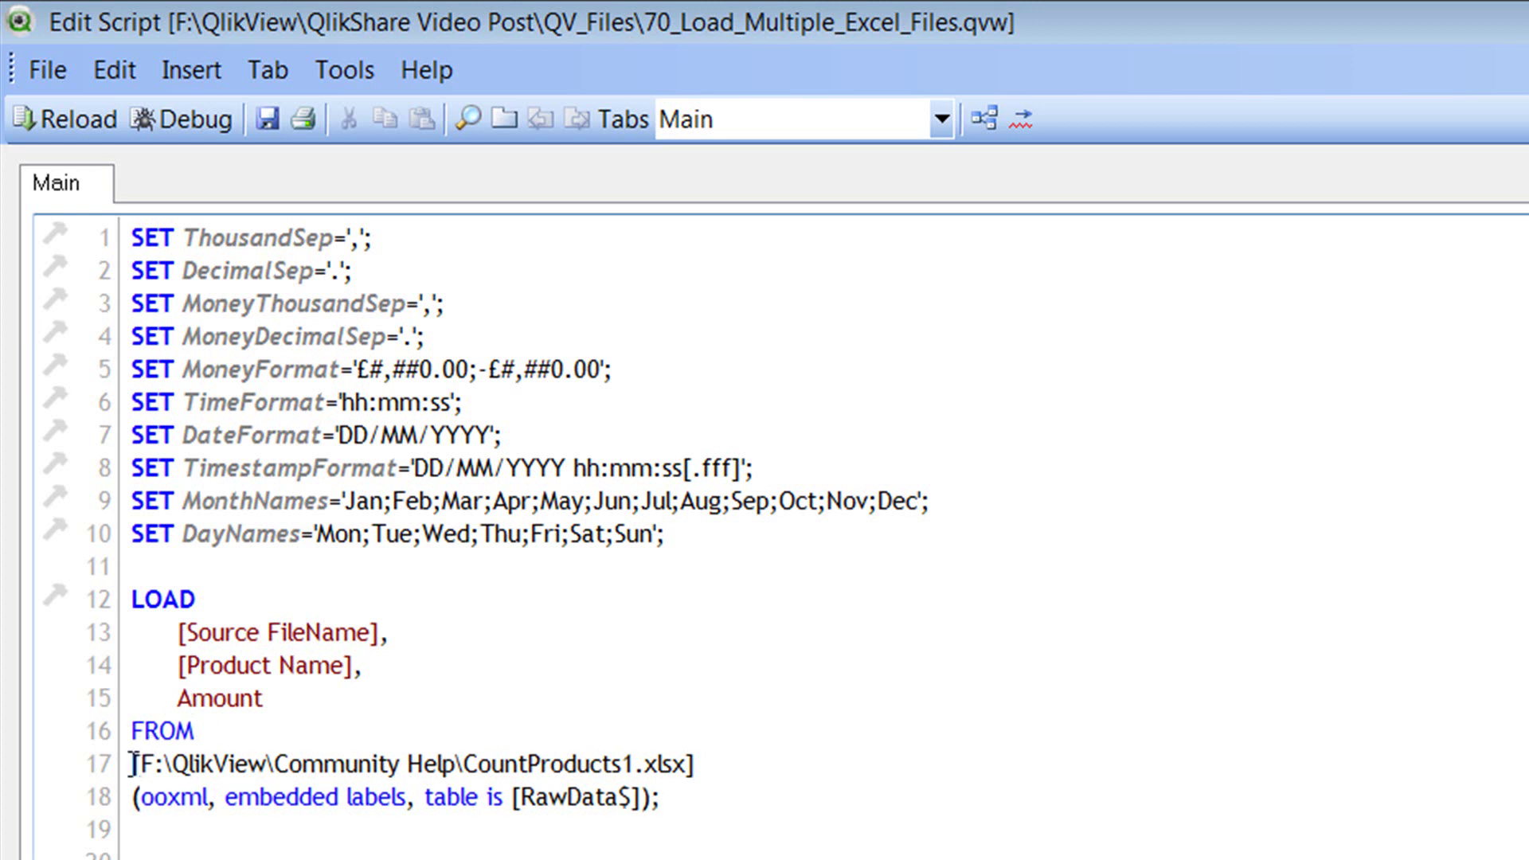
{"action": "left_click_drag", "start_coordinate": [131, 764], "coordinate": [709, 767]}
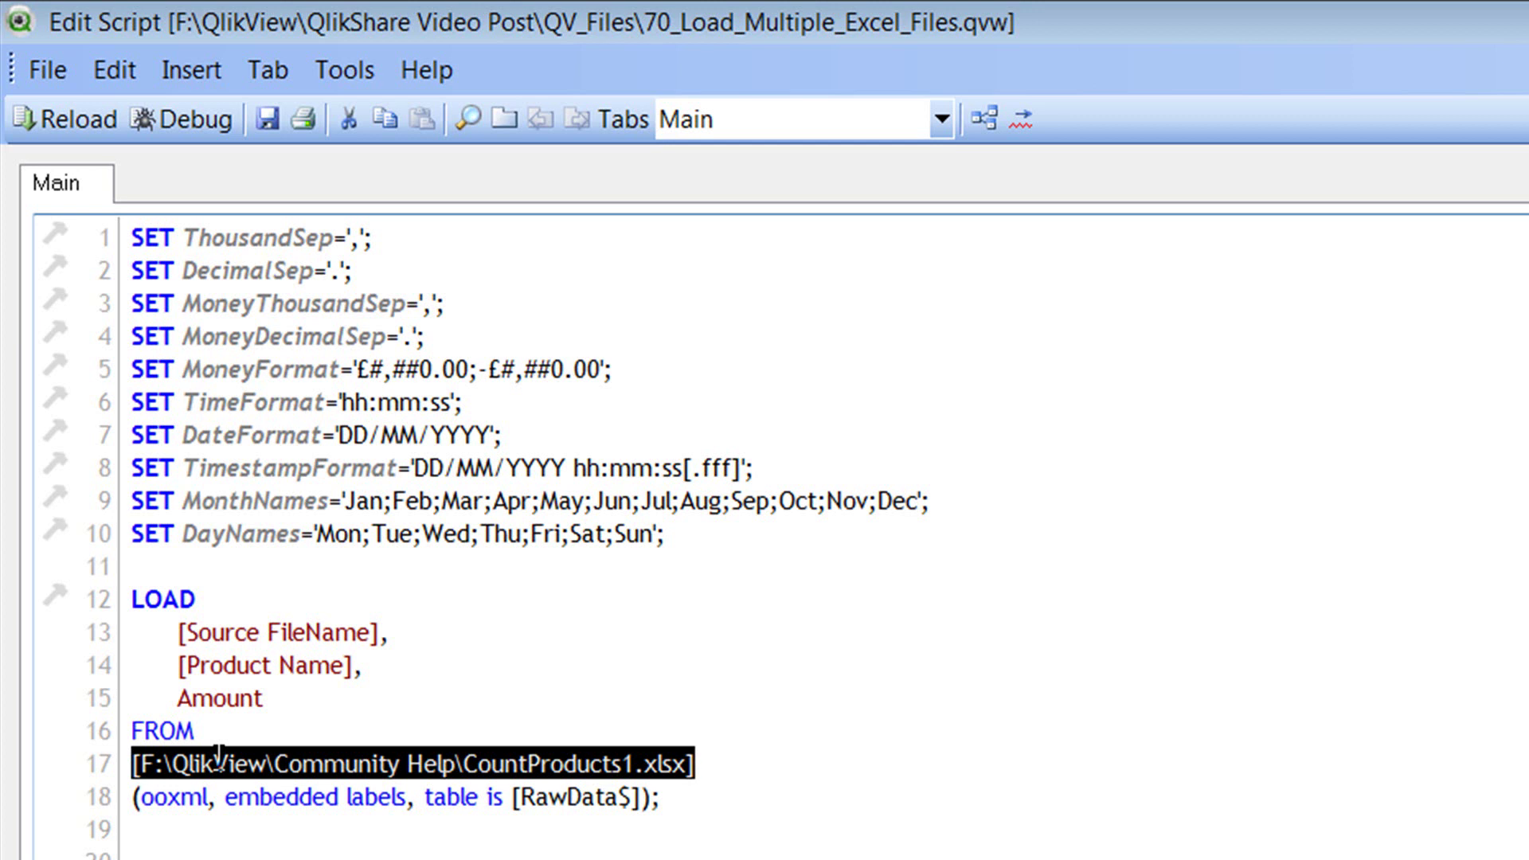
{"action": "left_click", "coordinate": [255, 848]}
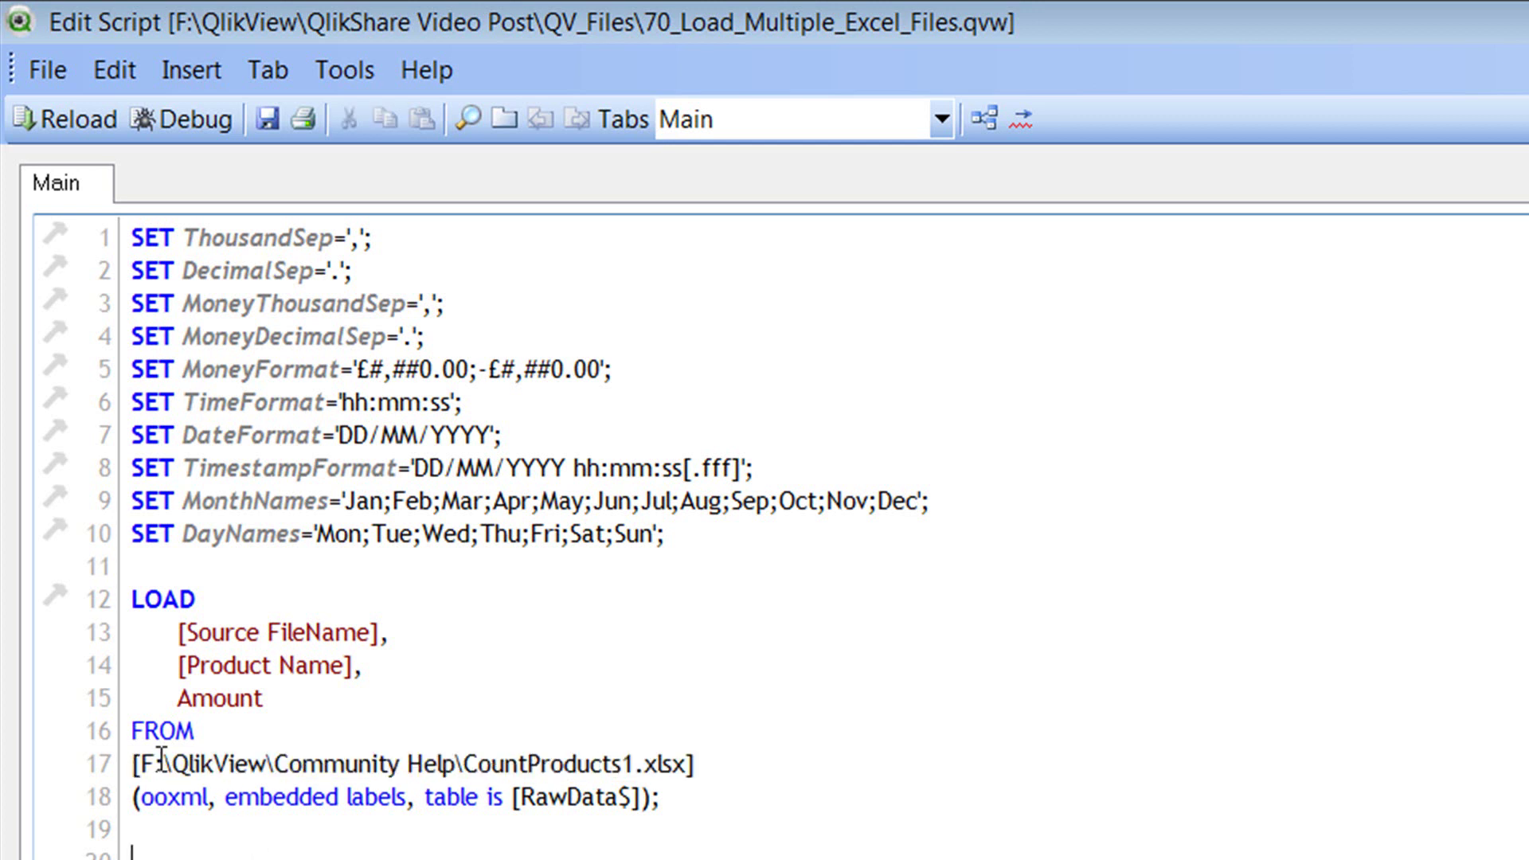
{"action": "left_click_drag", "start_coordinate": [134, 765], "coordinate": [690, 754]}
{"action": "left_click", "coordinate": [697, 764]}
{"action": "key", "text": "BackSpace"}
{"action": "key", "text": "Home"}
{"action": "key", "text": "Delete"}
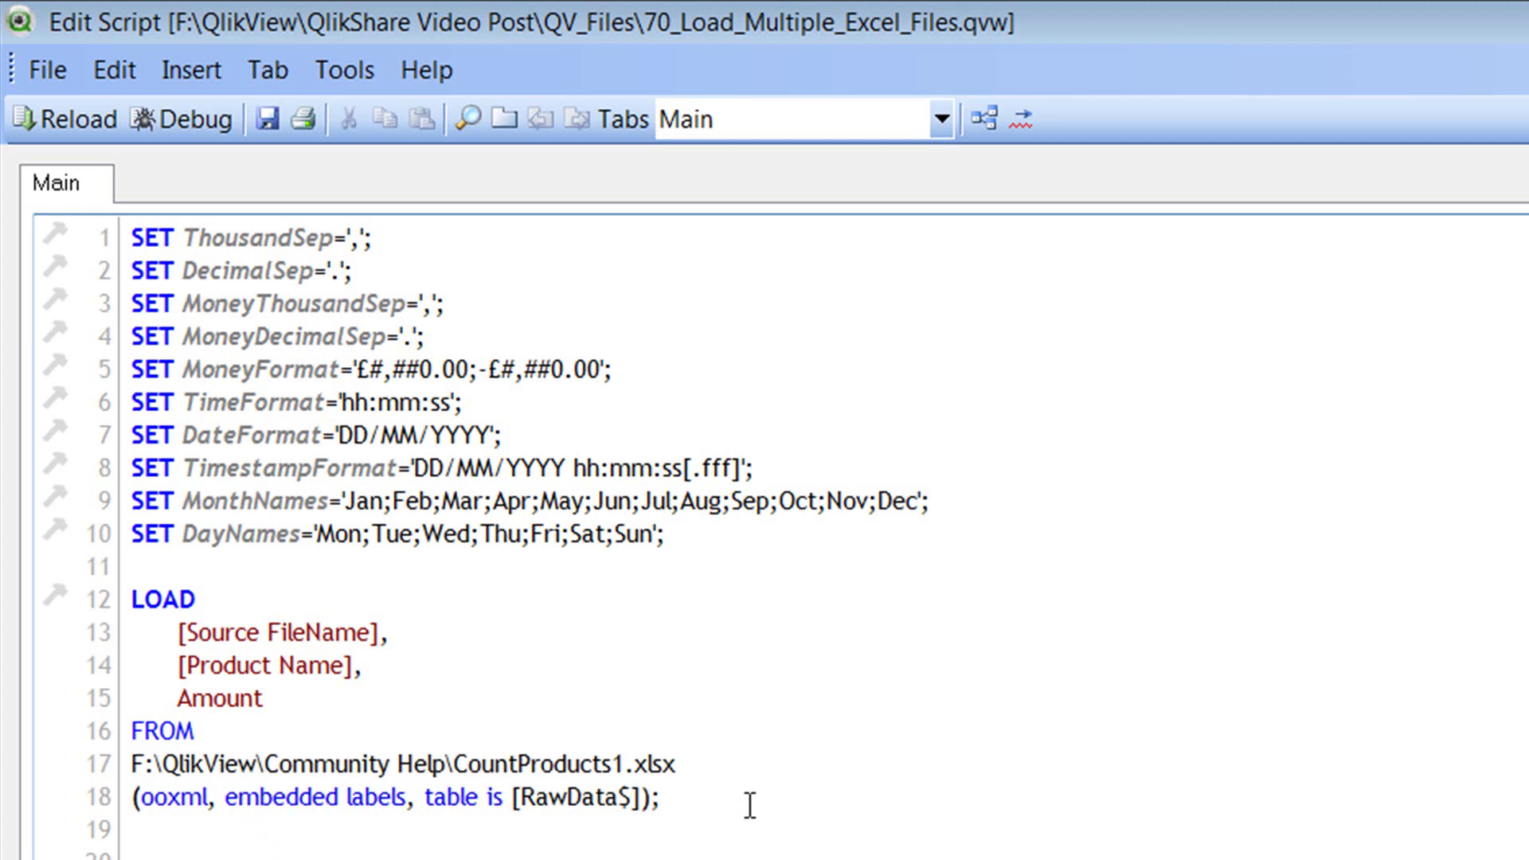
{"action": "type", "text": "["}
{"action": "key", "text": "End"}
{"action": "type", "text": "]"}
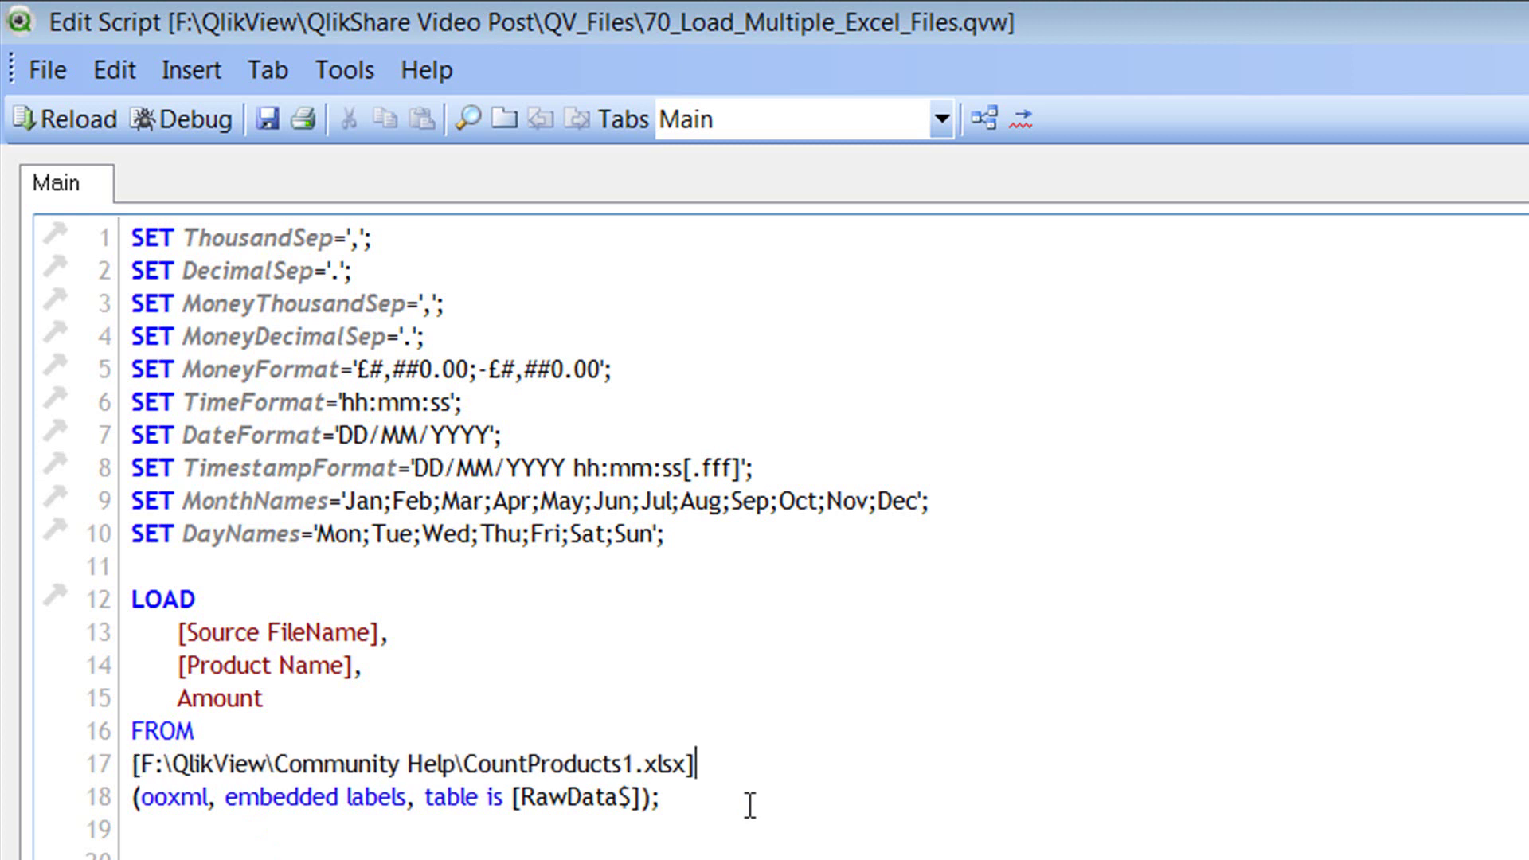
Retype the ooxml format keyword from autocomplete and review the embedded labels and RawData$ options.
{"action": "left_click", "coordinate": [141, 792]}
{"action": "double_click", "coordinate": [171, 795]}
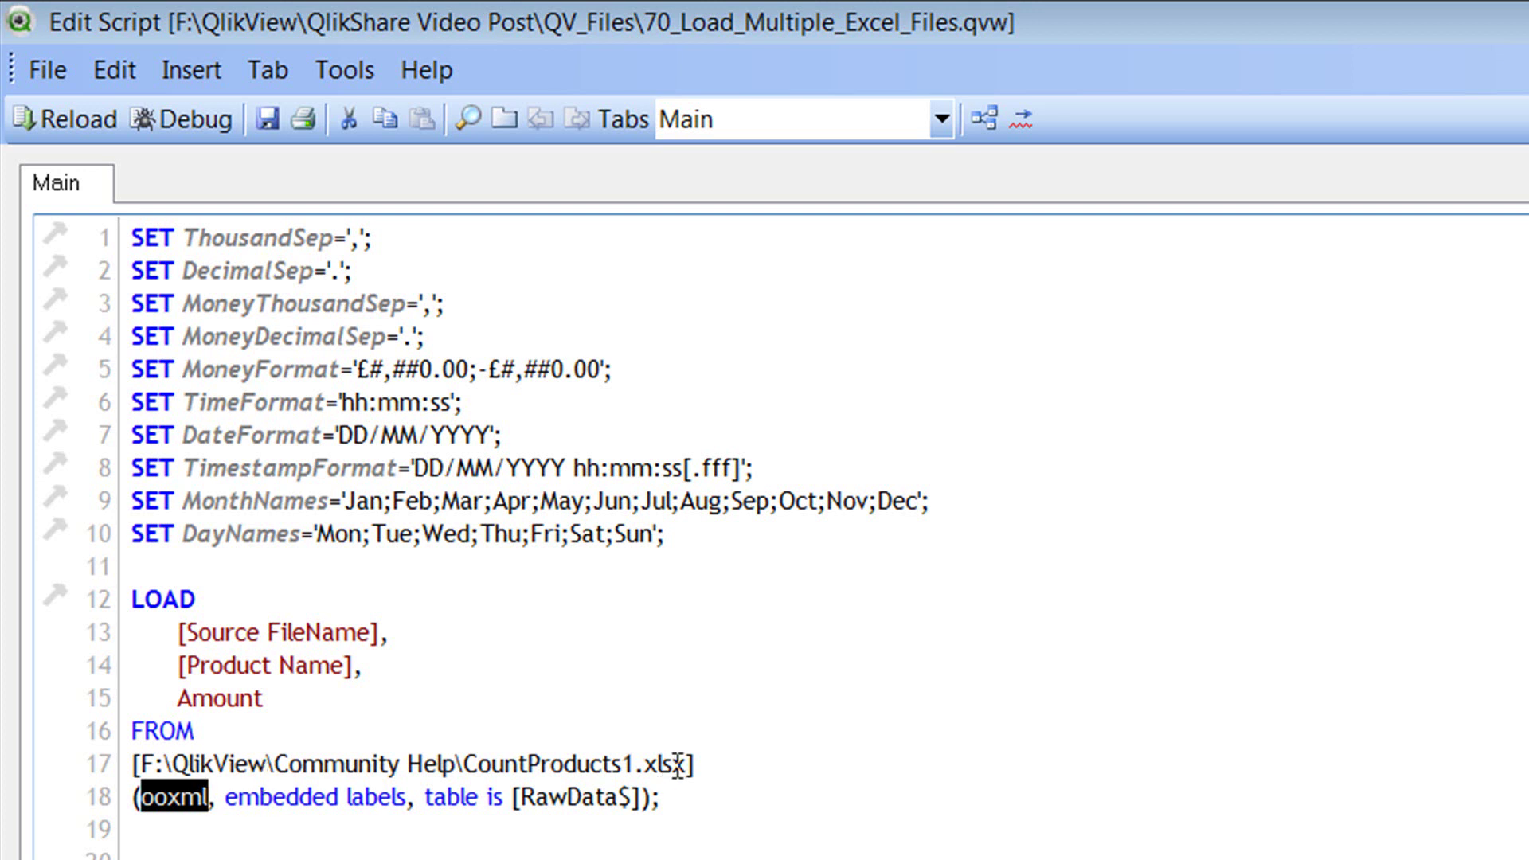
{"action": "left_click_drag", "start_coordinate": [677, 764], "coordinate": [688, 766]}
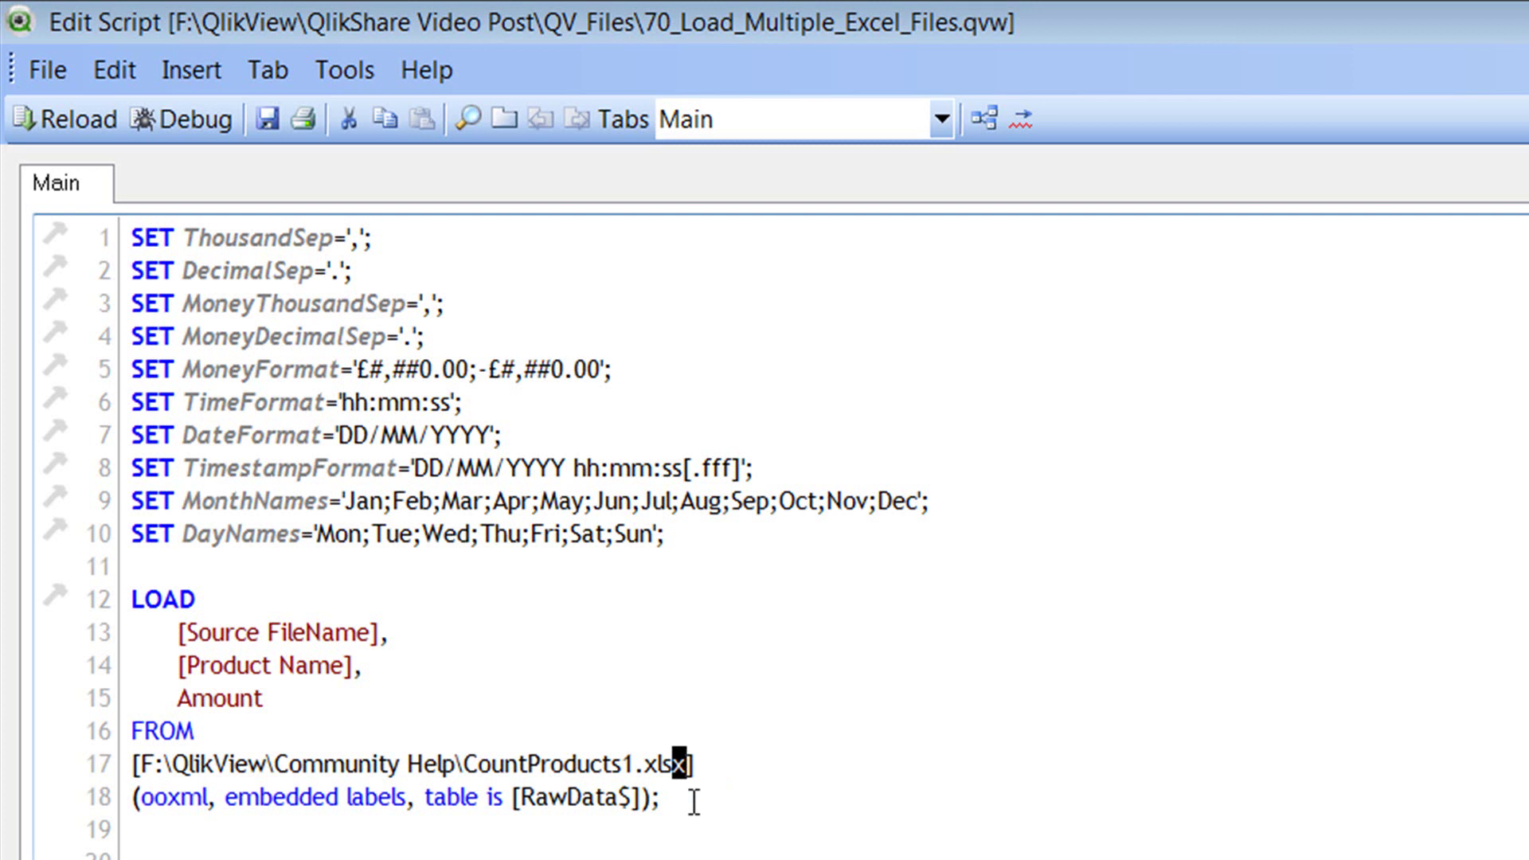
{"action": "double_click", "coordinate": [167, 796]}
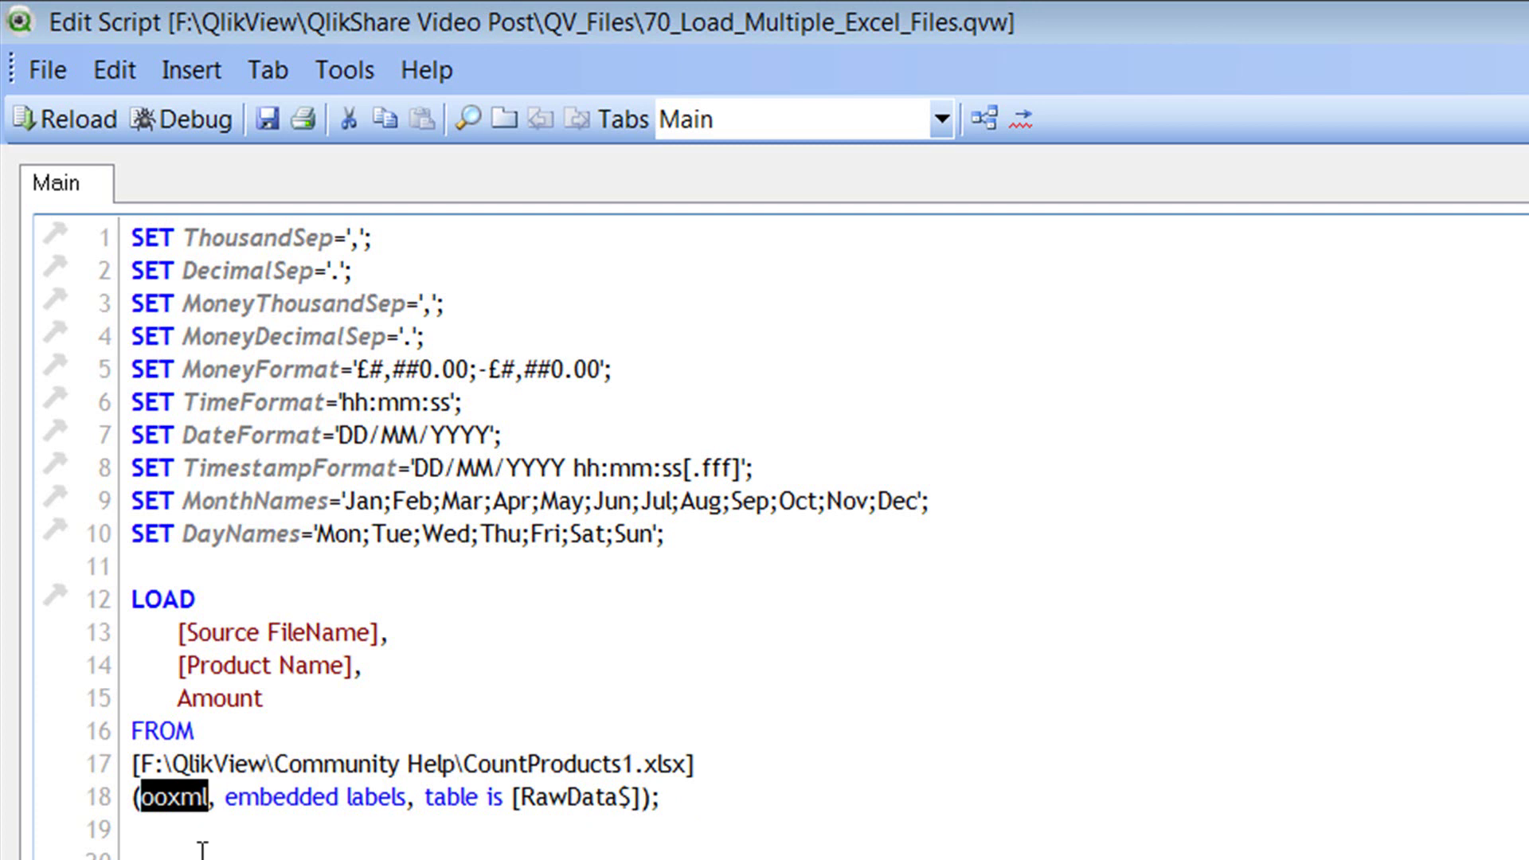
{"action": "type", "text": "oo"}
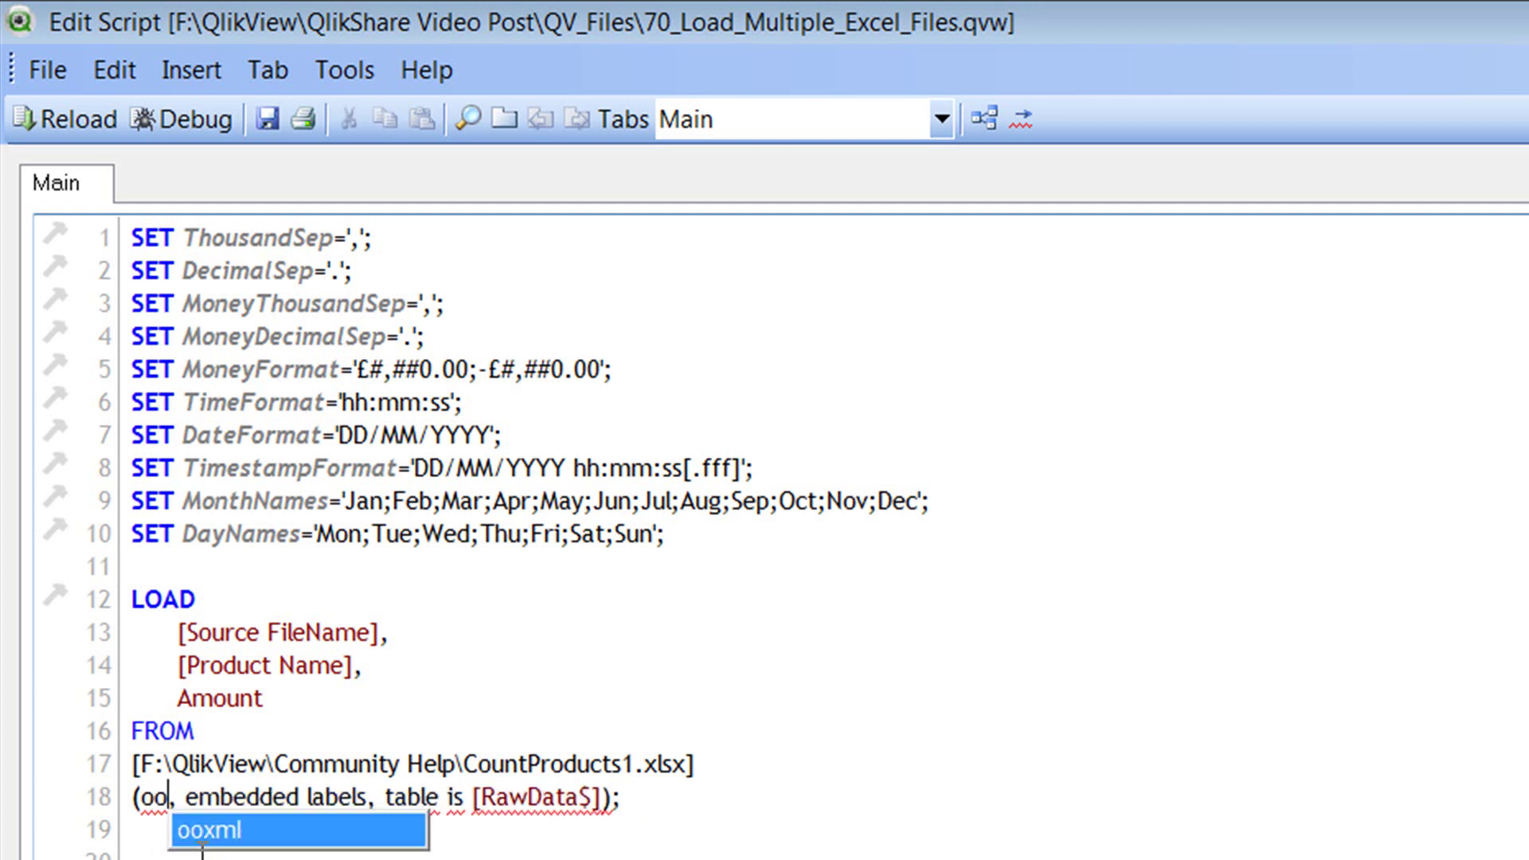
{"action": "key", "text": "Return"}
{"action": "key", "text": "Right"}
{"action": "key", "text": "Right"}
{"action": "key", "text": "shift+Right"}
{"action": "key", "text": "shift+Right"}
{"action": "key", "text": "shift+Right"}
{"action": "key", "text": "shift+Right"}
{"action": "key", "text": "shift+Right"}
{"action": "key", "text": "shift+Right"}
{"action": "key", "text": "shift+Right"}
{"action": "key", "text": "shift+Right"}
{"action": "key", "text": "shift+Right"}
{"action": "key", "text": "shift+Right"}
{"action": "key", "text": "shift+Right"}
{"action": "key", "text": "shift+Right"}
{"action": "key", "text": "shift+Right"}
{"action": "key", "text": "shift+Right"}
{"action": "key", "text": "shift+Right"}
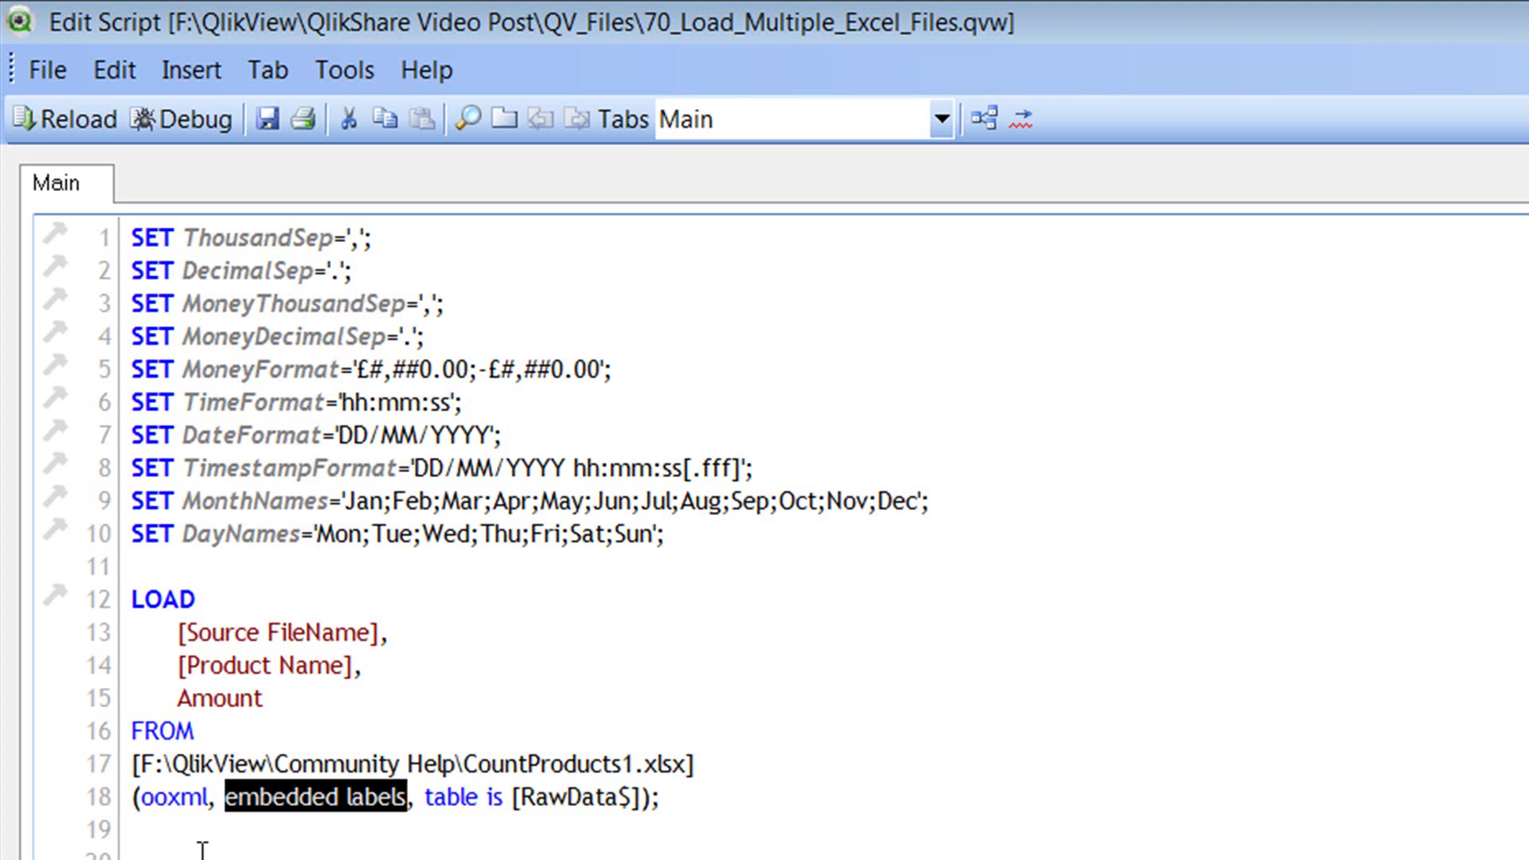
{"action": "key", "text": "Right"}
{"action": "key", "text": "Right"}
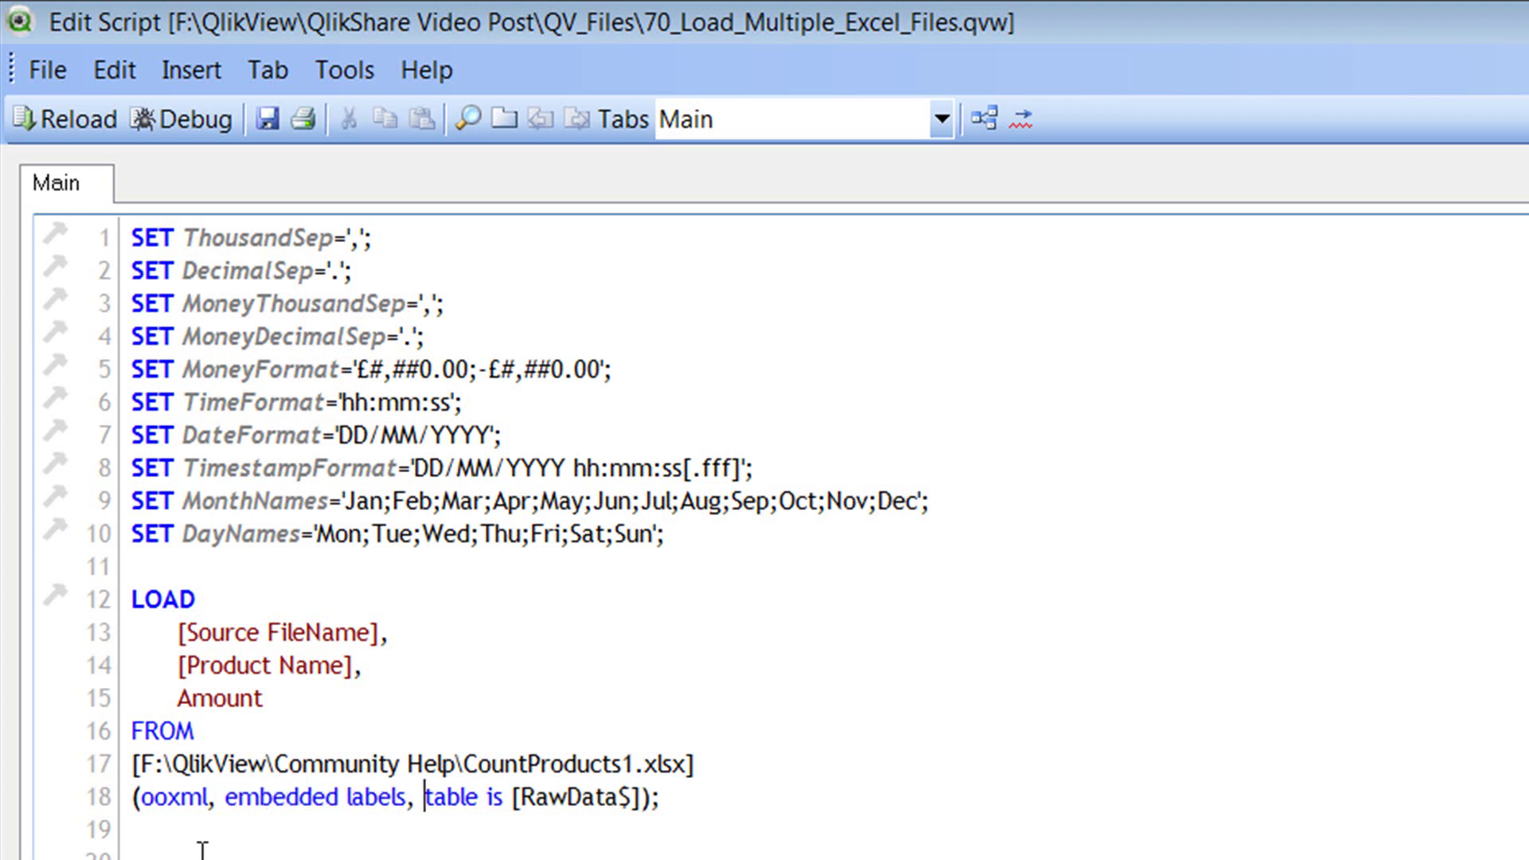
{"action": "key", "text": "Right"}
{"action": "key", "text": "Right"}
{"action": "key", "text": "Right"}
{"action": "key", "text": "Right"}
{"action": "key", "text": "Right"}
{"action": "key", "text": "Right"}
{"action": "key", "text": "Right"}
{"action": "key", "text": "Right"}
{"action": "key", "text": "Right"}
Insert an empty line above the LOAD statement, moving it down to line 13.
{"action": "left_click", "coordinate": [239, 566]}
{"action": "key", "text": "Return"}
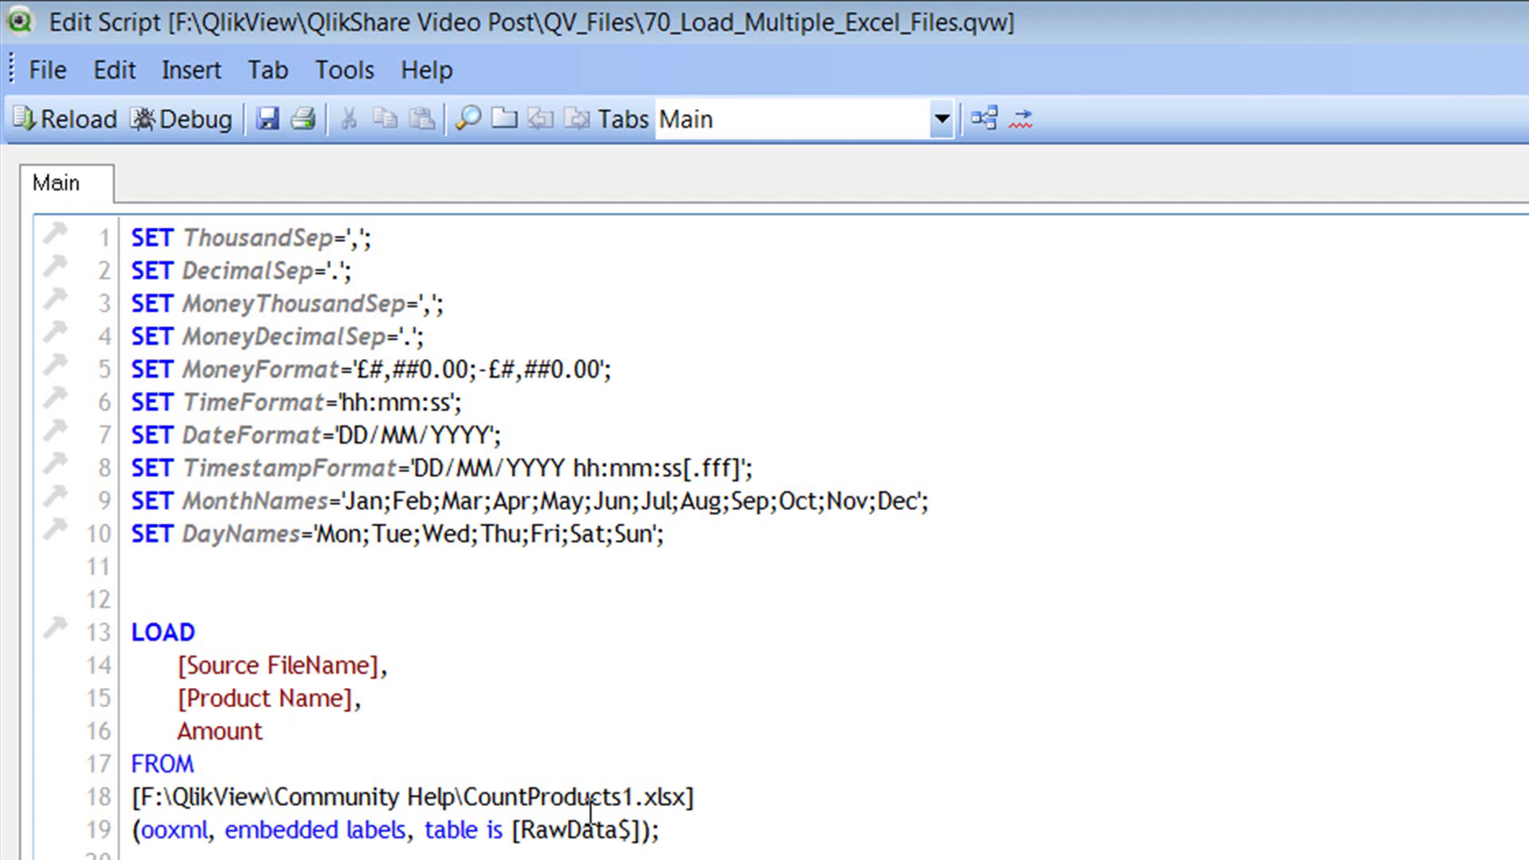
{"action": "left_click_drag", "start_coordinate": [526, 830], "coordinate": [633, 836]}
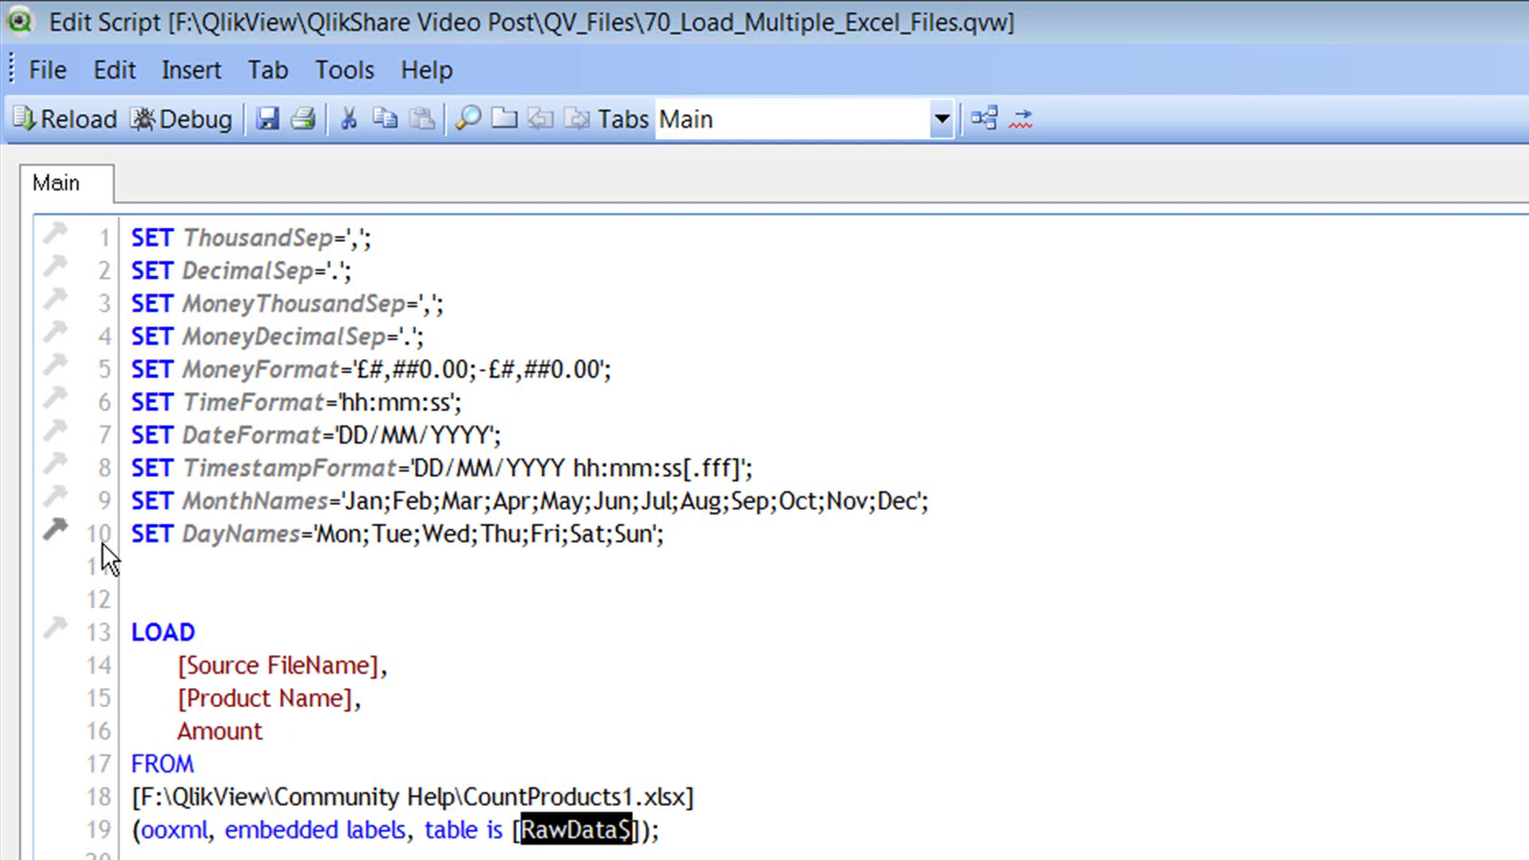
Label the LOAD as 'Products:' and try a reload, which fails with a field not found error.
{"action": "left_click", "coordinate": [165, 601]}
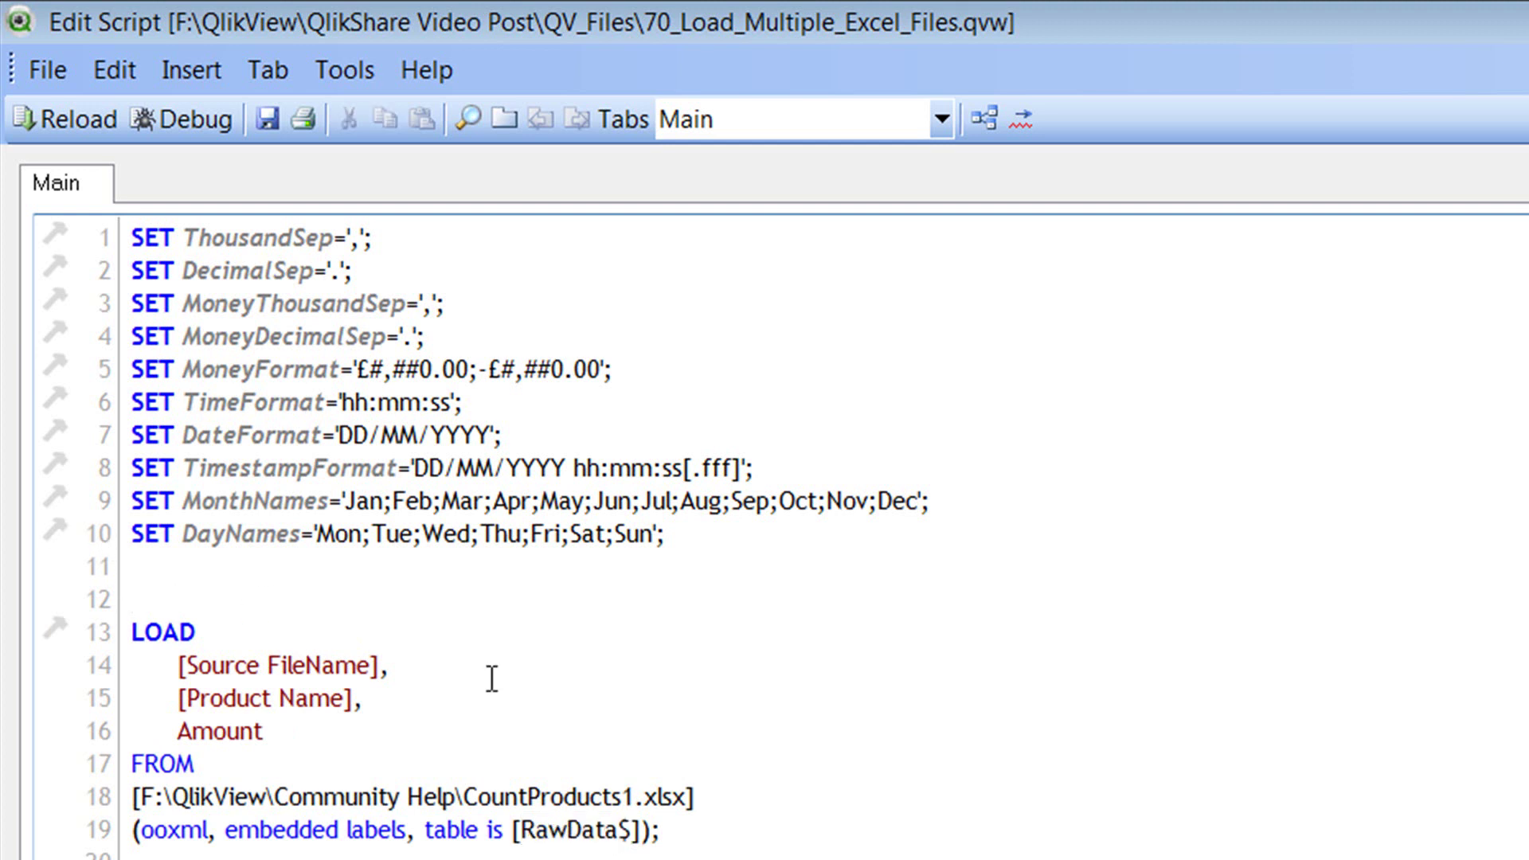
{"action": "type", "text": "Products"}
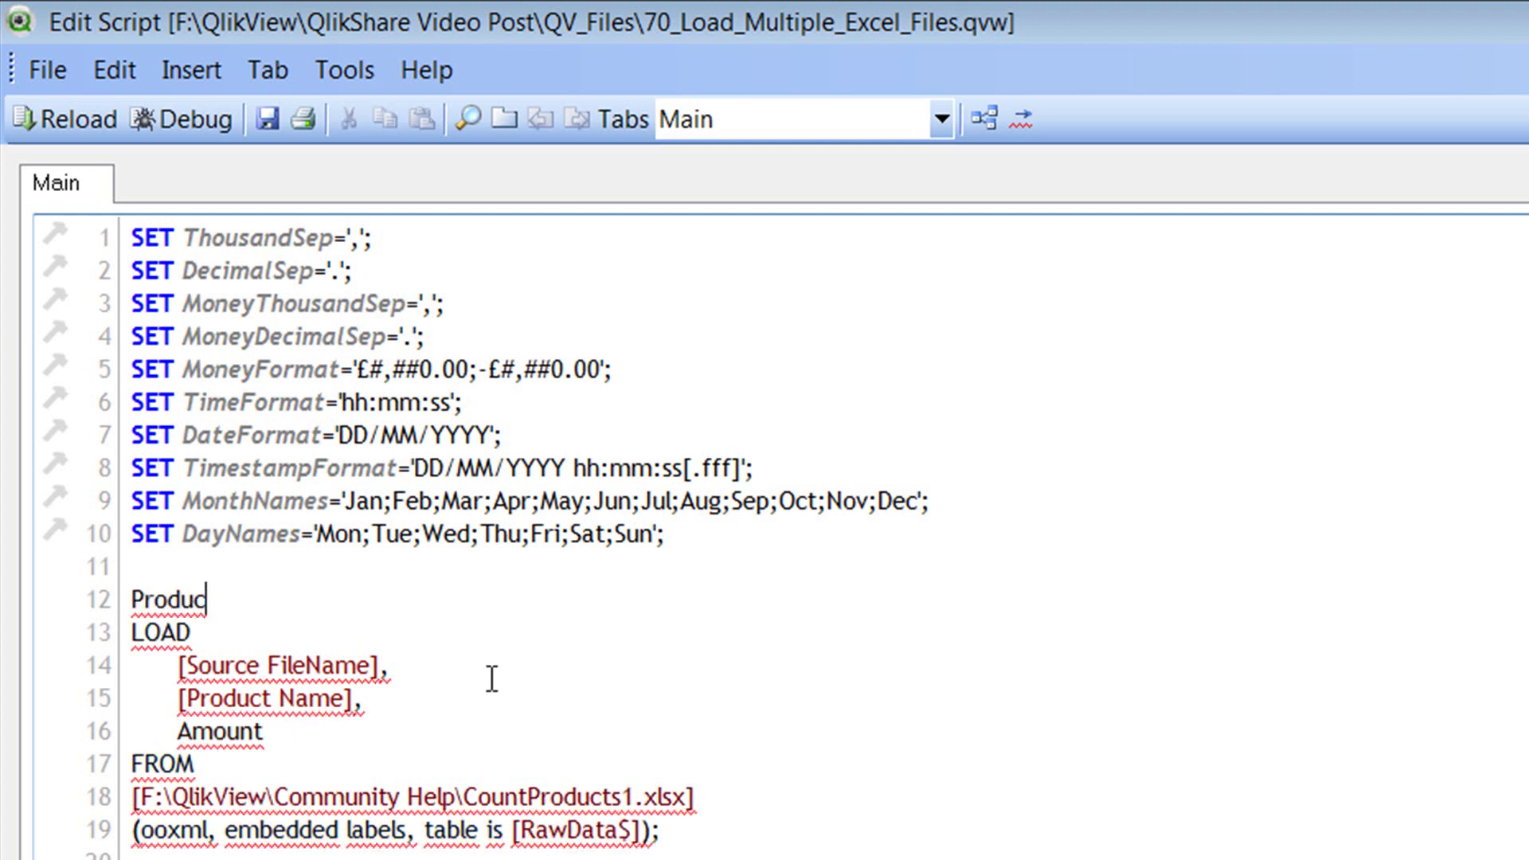
{"action": "type", "text": ":"}
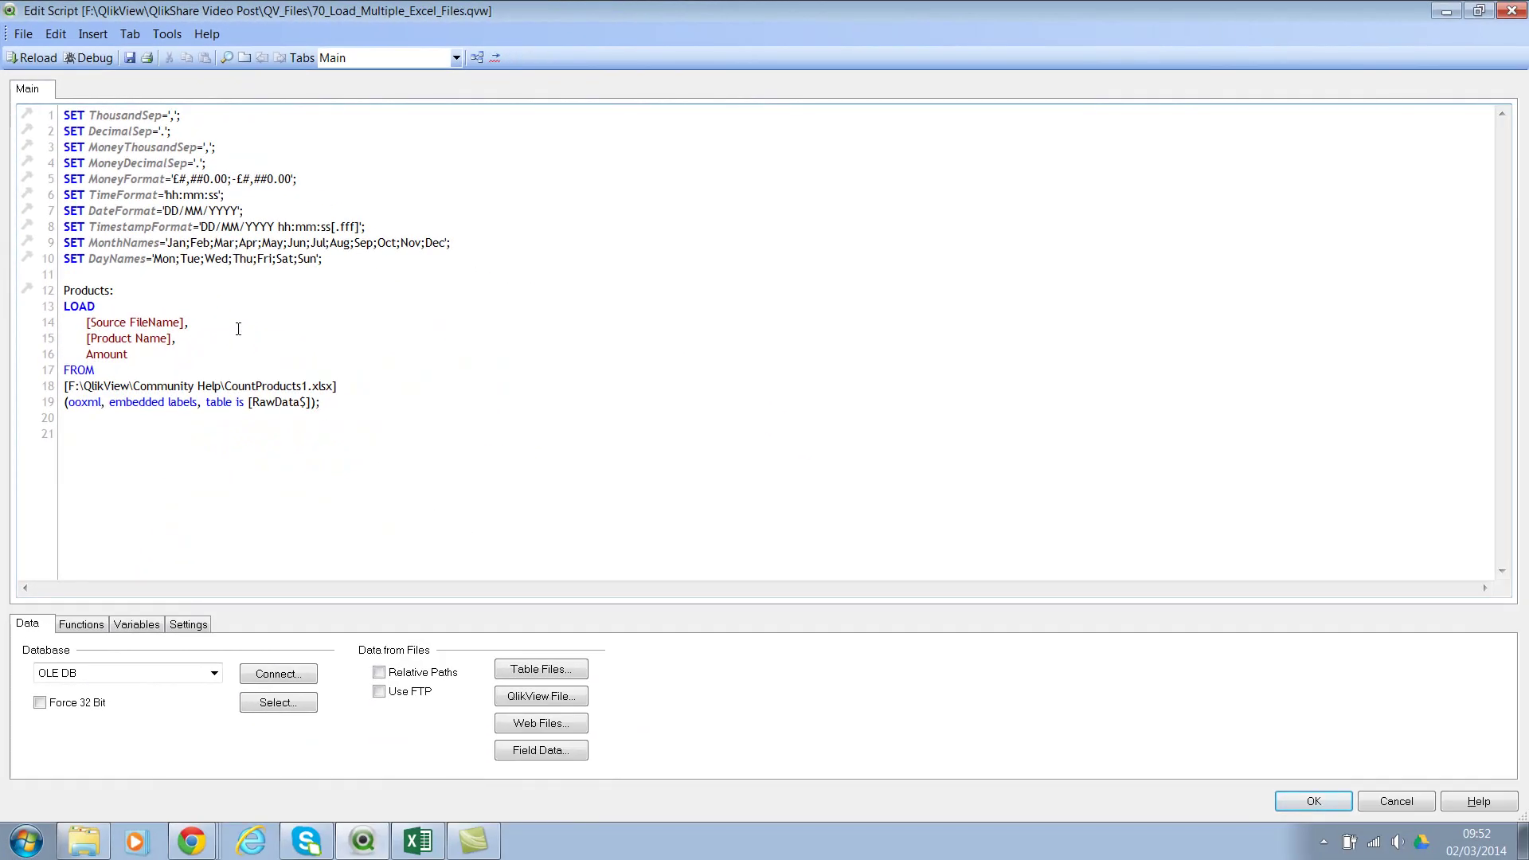
{"action": "key", "text": "ctrl+r"}
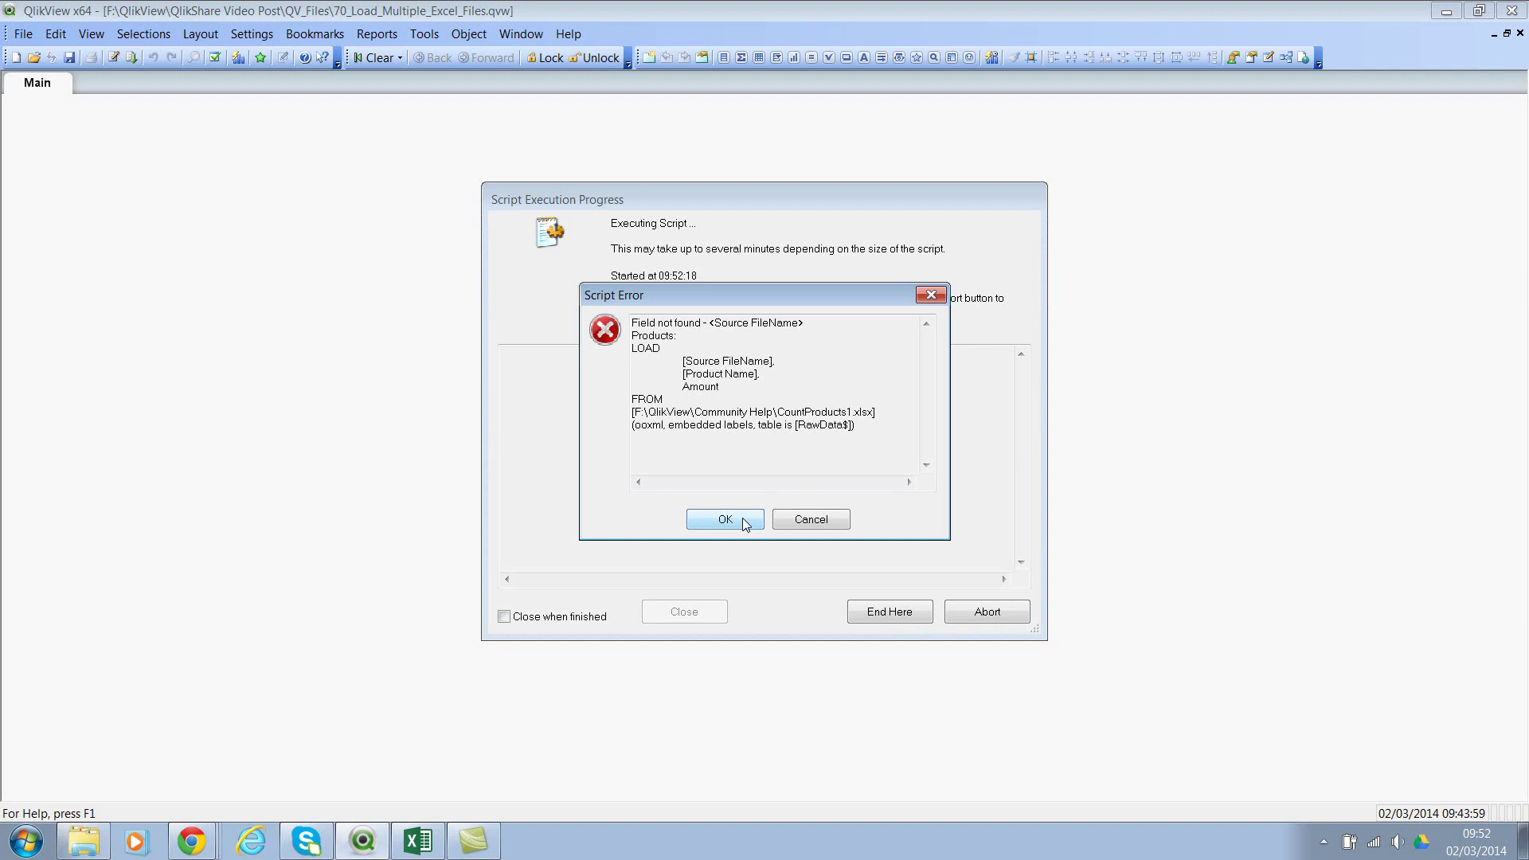
{"action": "left_click", "coordinate": [724, 519]}
{"action": "left_click", "coordinate": [700, 611]}
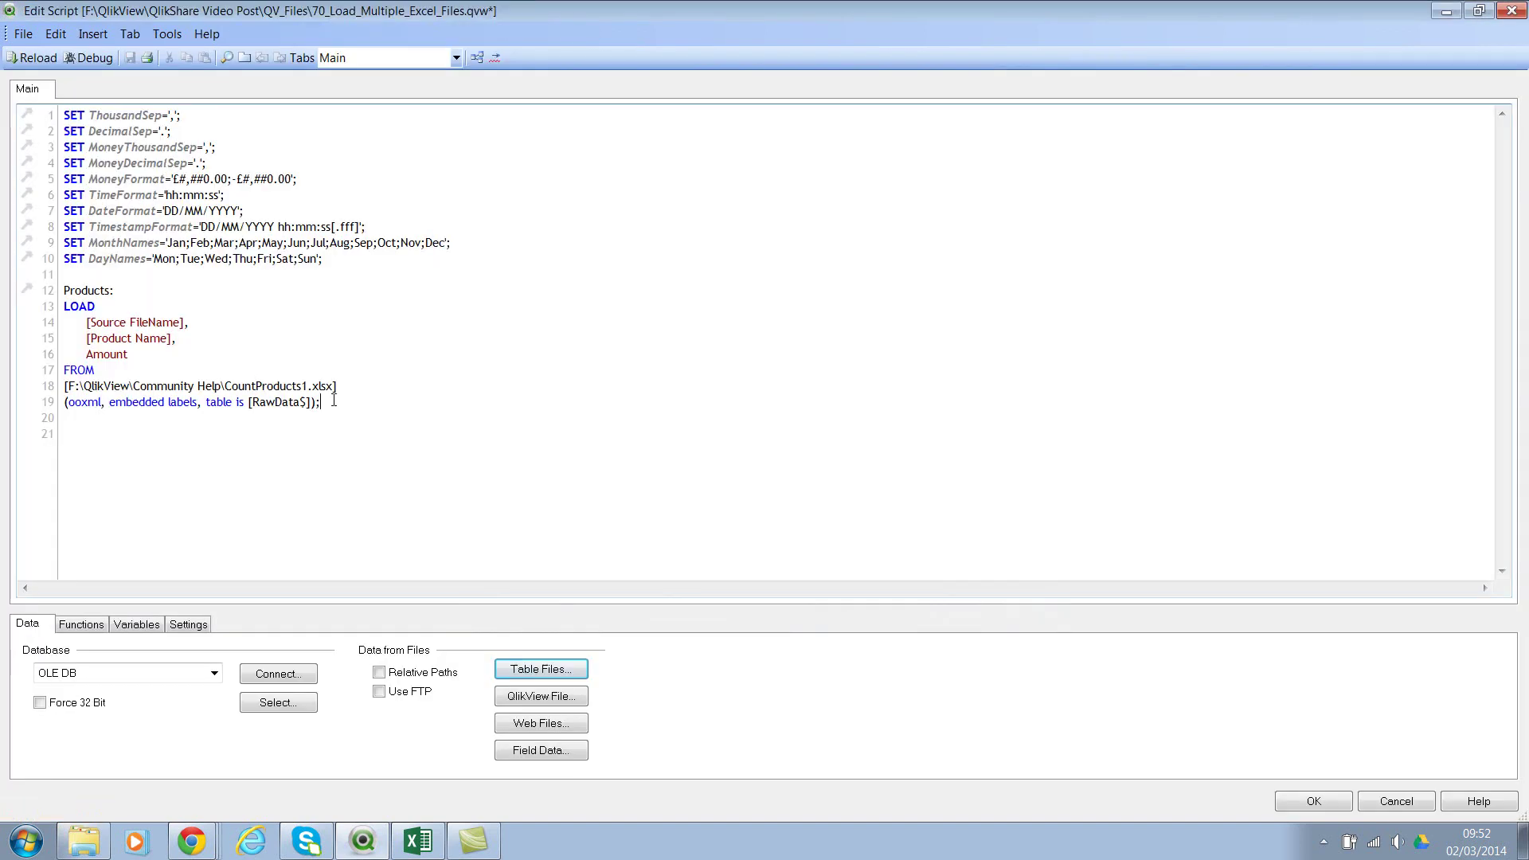
Remove the $ from [RawData$], save the script, and reload it successfully, fetching 12 lines.
{"action": "left_click", "coordinate": [310, 406]}
{"action": "key", "text": "BackSpace"}
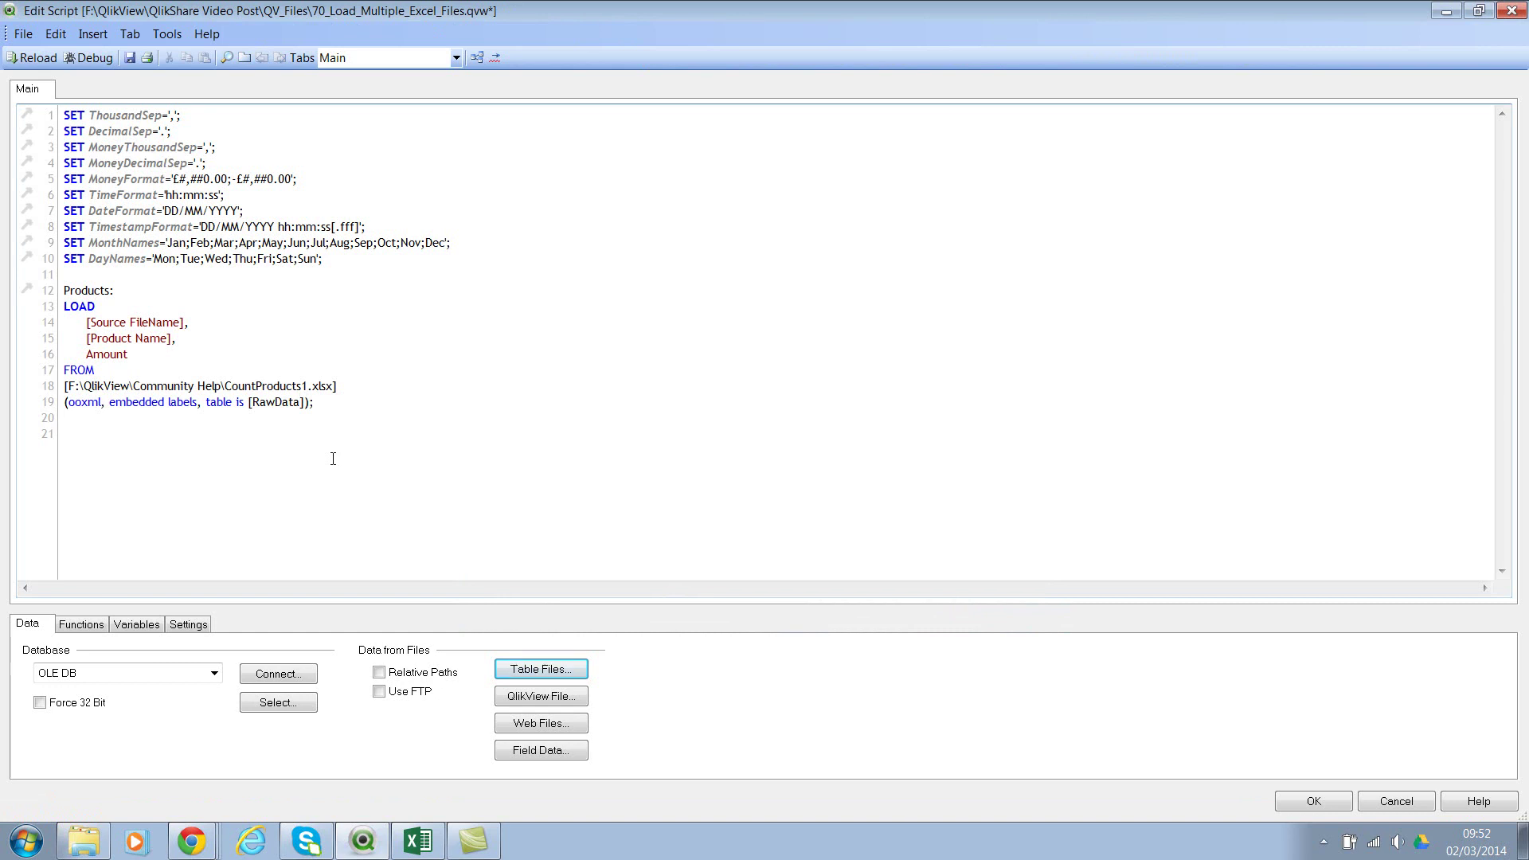
{"action": "left_click", "coordinate": [336, 461]}
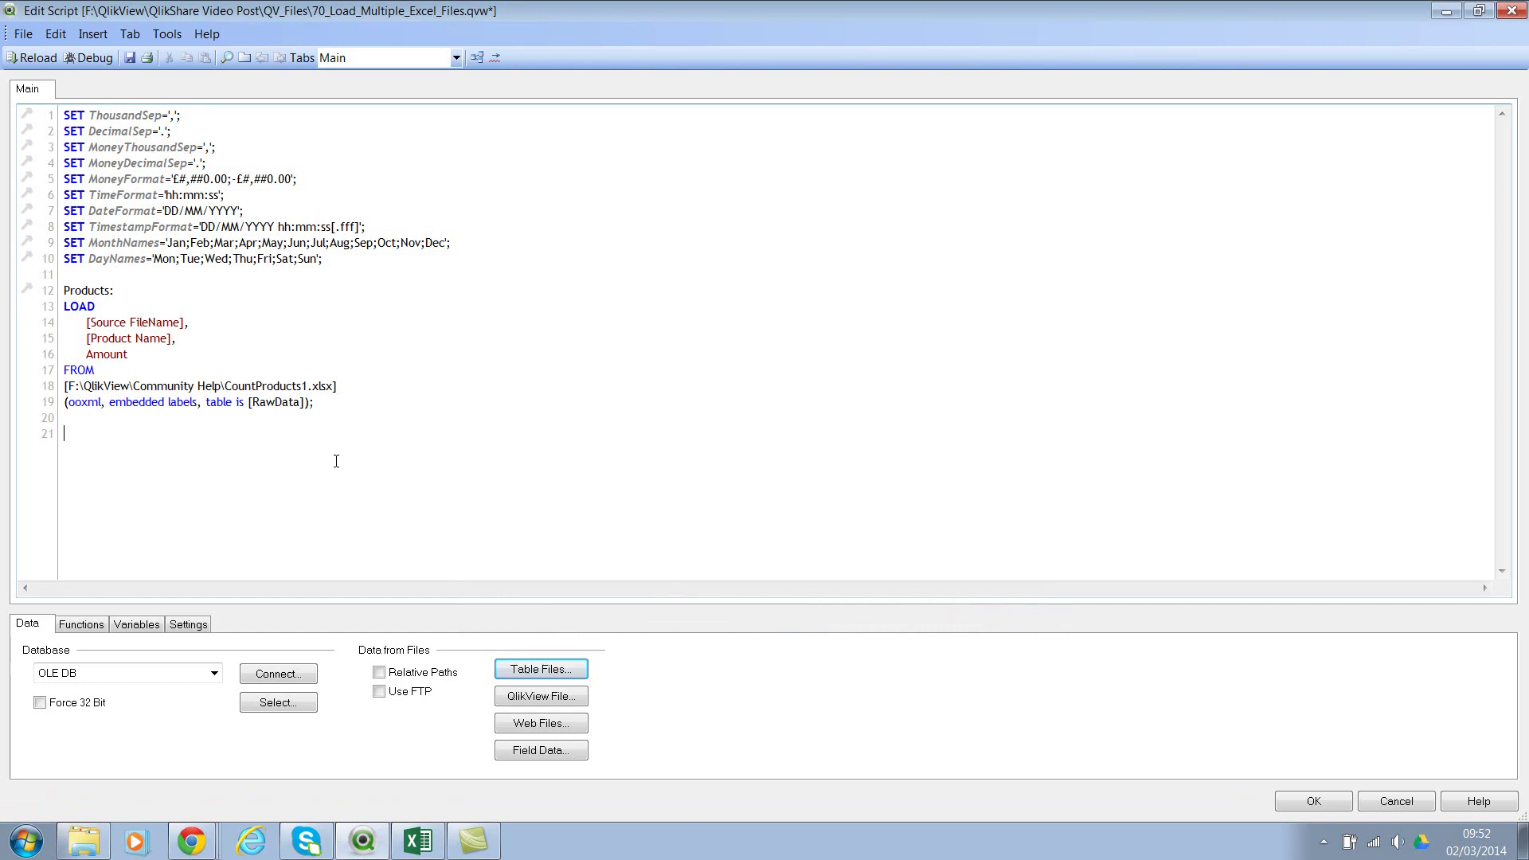
{"action": "left_click", "coordinate": [129, 58]}
{"action": "left_click", "coordinate": [36, 58]}
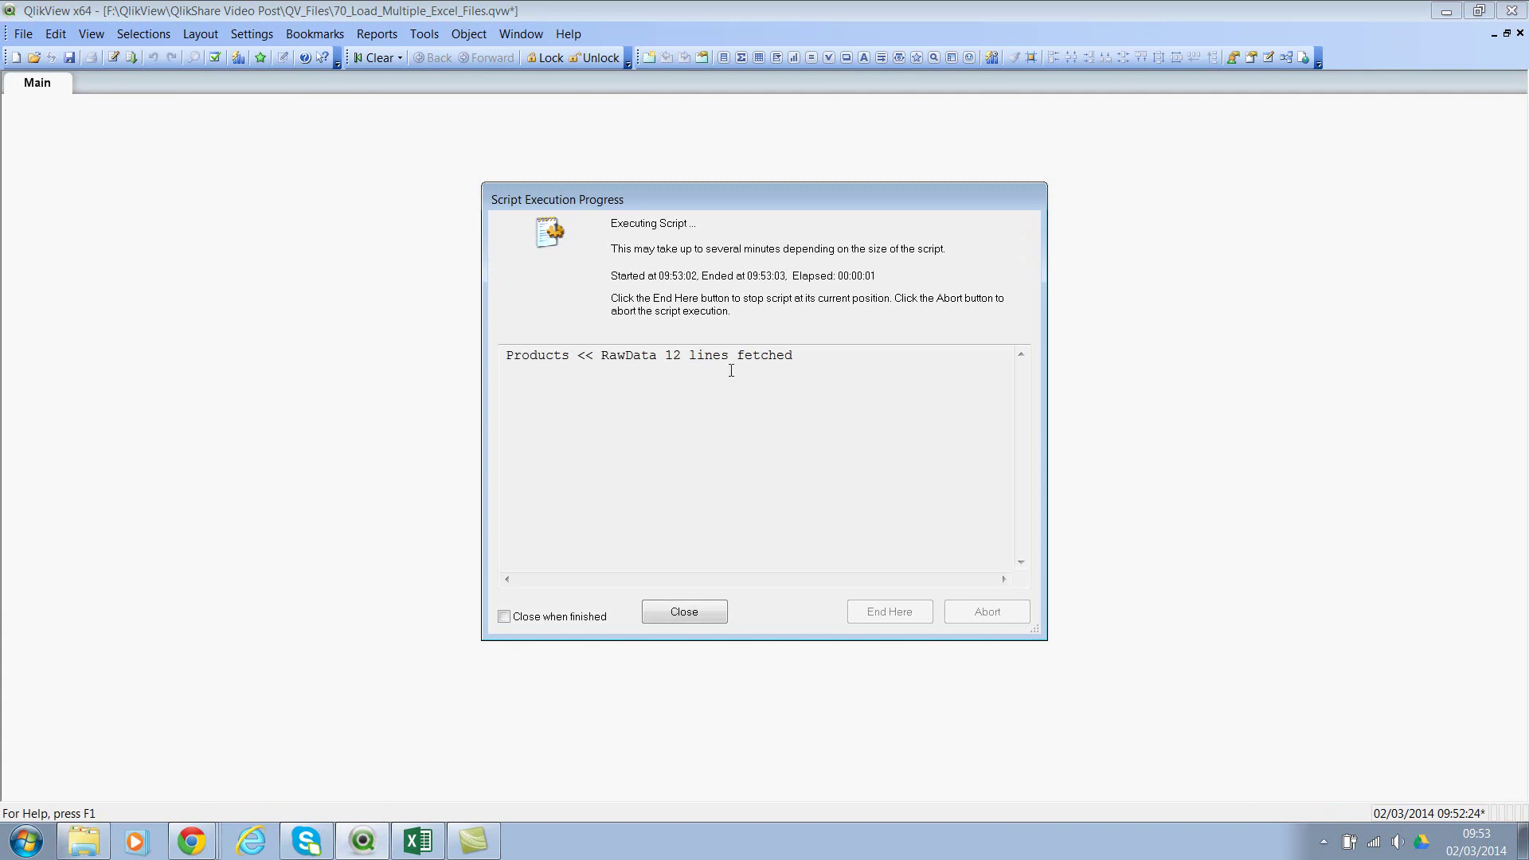
Place a table box with Amount, Product Name and Source FileName at the sheet's upper left, then reopen the script.
{"action": "left_click", "coordinate": [692, 611]}
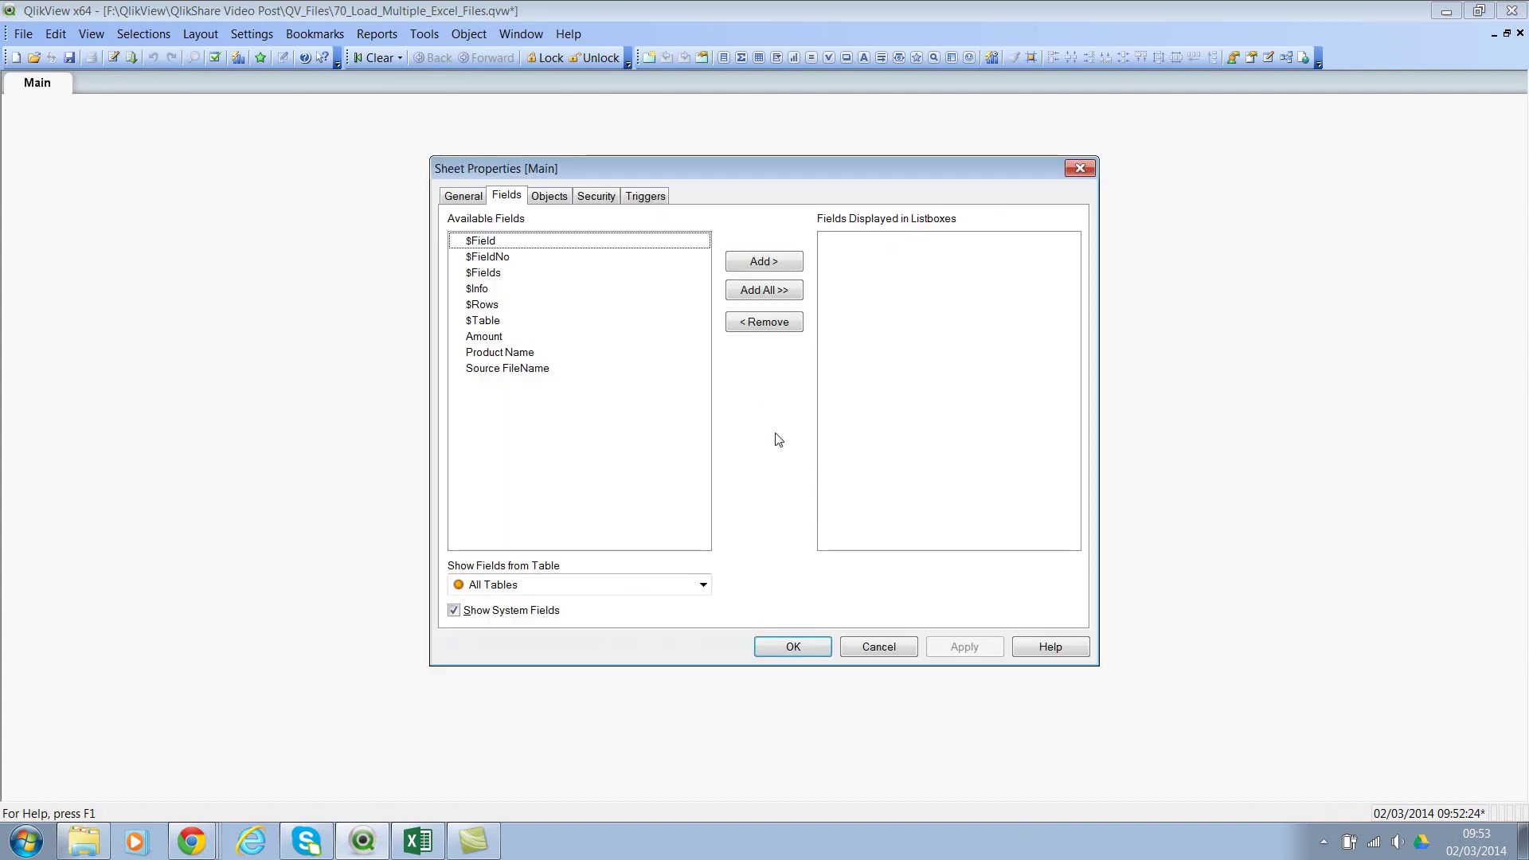
{"action": "left_click", "coordinate": [804, 648]}
{"action": "right_click", "coordinate": [614, 389]}
{"action": "mouse_move", "coordinate": [789, 436]}
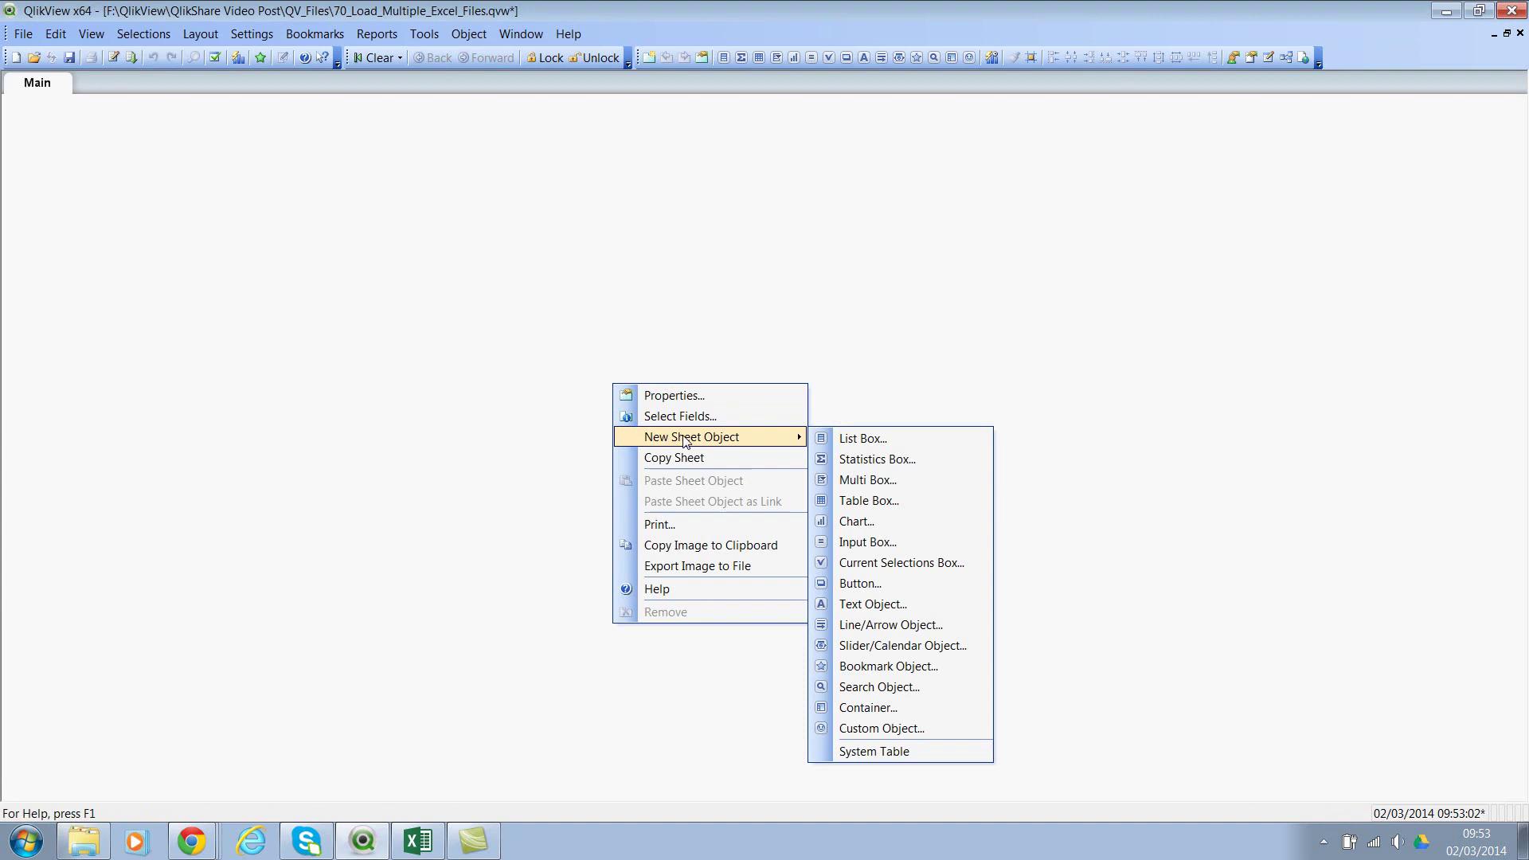
{"action": "left_click", "coordinate": [866, 500]}
{"action": "left_click_drag", "start_coordinate": [509, 384], "coordinate": [499, 421]}
{"action": "left_click", "coordinate": [698, 297]}
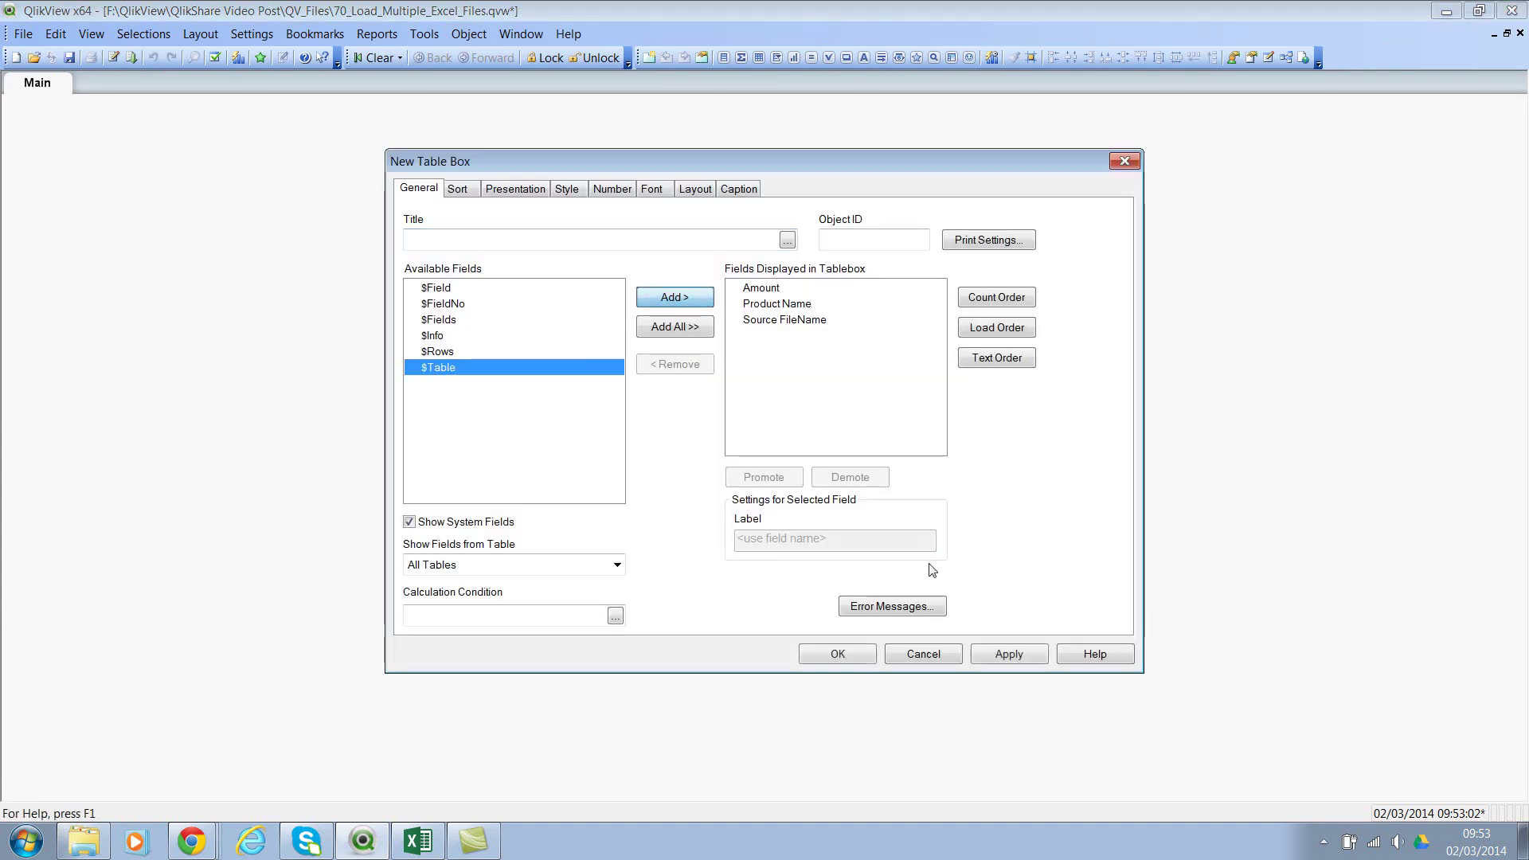
{"action": "left_click", "coordinate": [836, 653]}
{"action": "left_click_drag", "start_coordinate": [724, 392], "coordinate": [309, 236]}
{"action": "key", "text": "ctrl+e"}
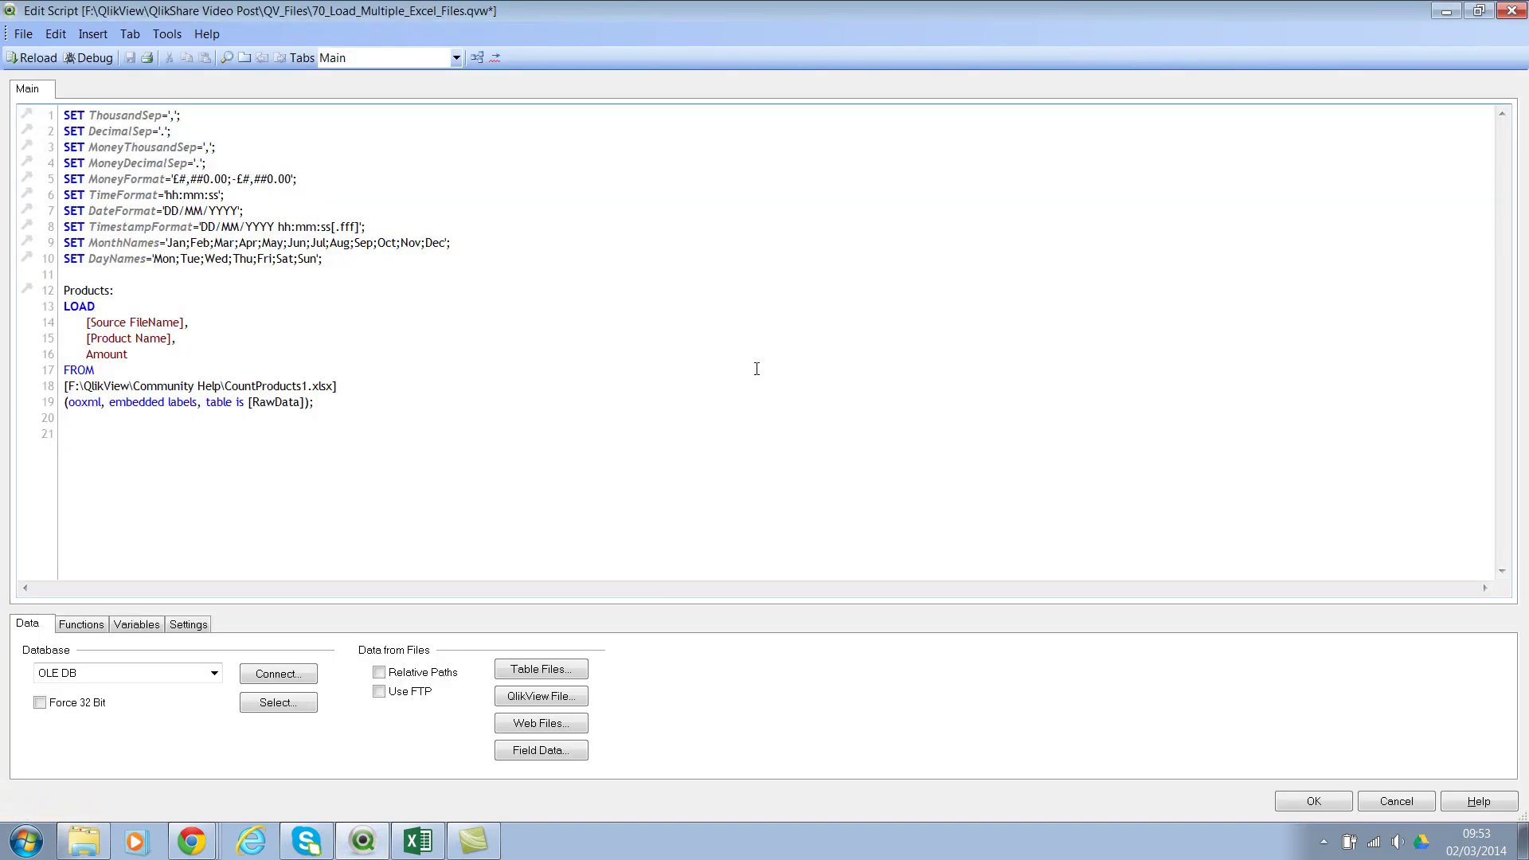
Replace the 1 in CountProducts1.xlsx with * so the FROM path reads CountProducts*.xlsx.
{"action": "left_click_drag", "start_coordinate": [232, 386], "coordinate": [306, 386]}
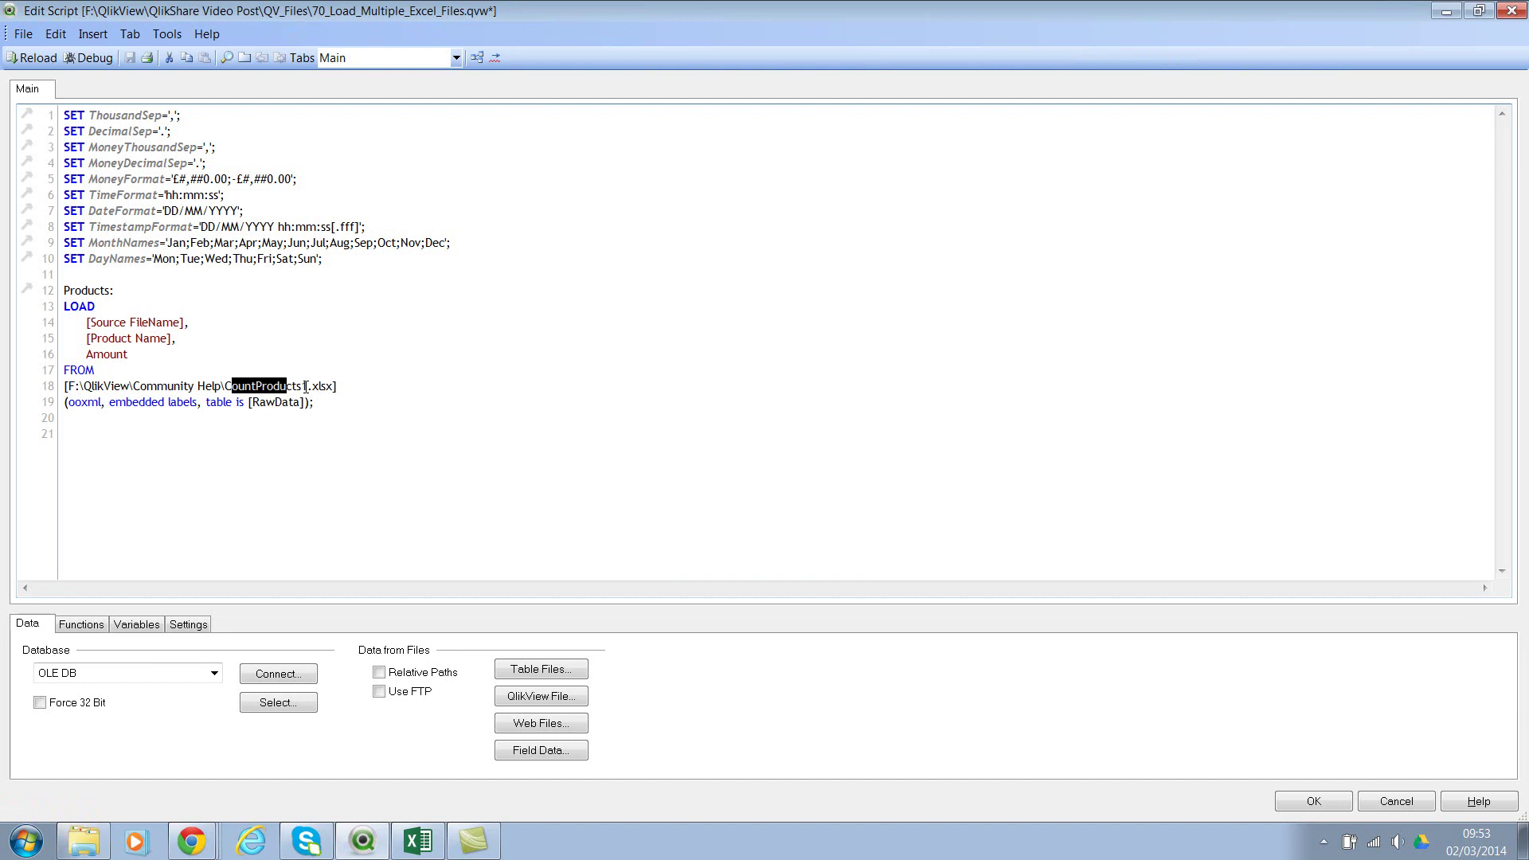
{"action": "left_click", "coordinate": [306, 386]}
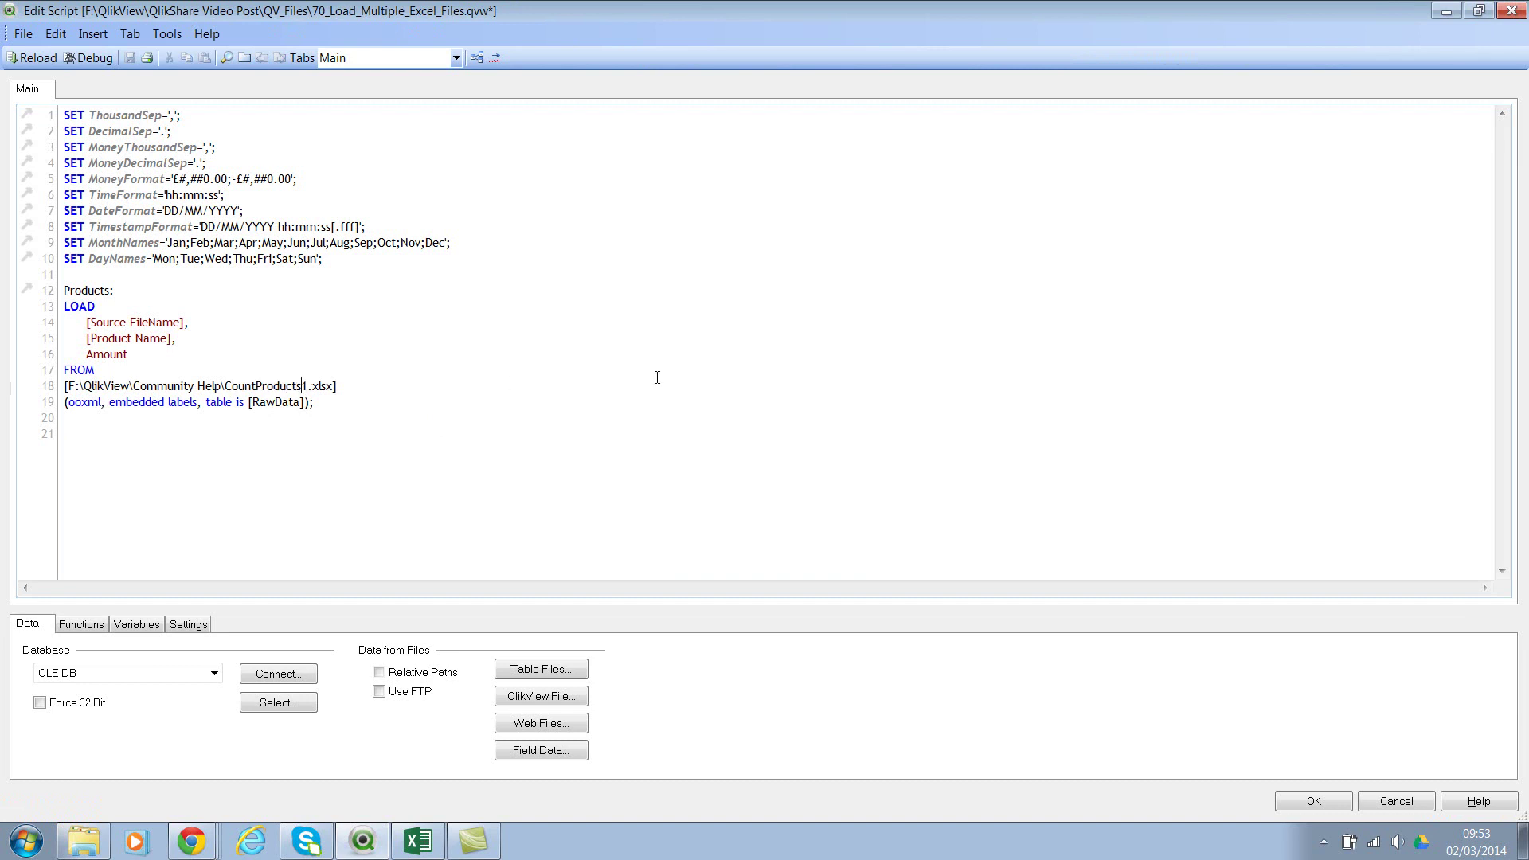
{"action": "key", "text": "Delete"}
{"action": "type", "text": "*"}
Reload with the wildcard (36 lines fetched), then lengthen the table box to show SourceFile1–SourceFile4 rows.
{"action": "left_click", "coordinate": [35, 58]}
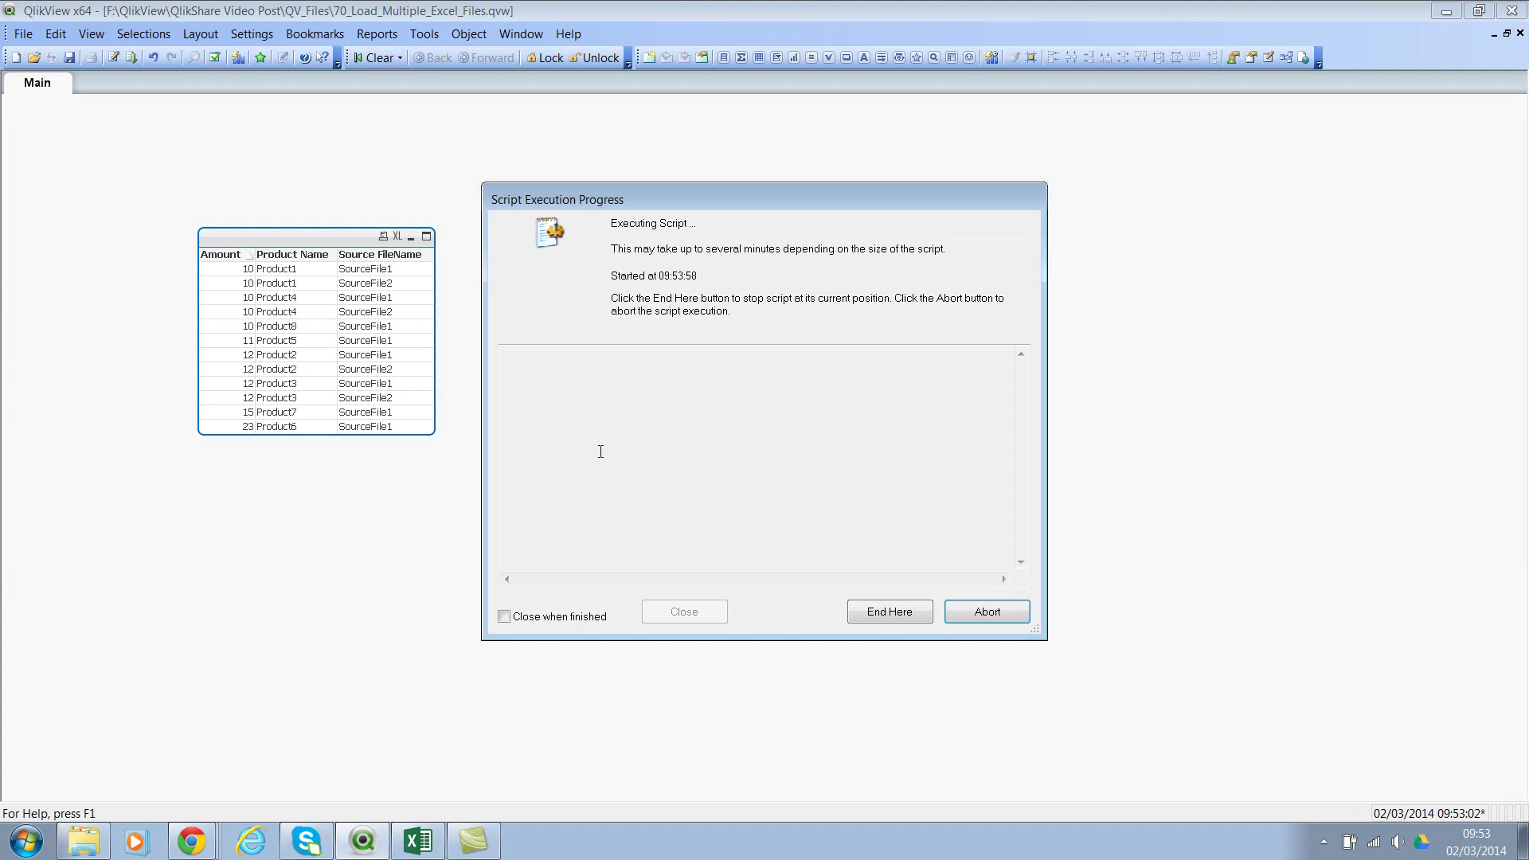
{"action": "left_click_drag", "start_coordinate": [544, 355], "coordinate": [483, 371]}
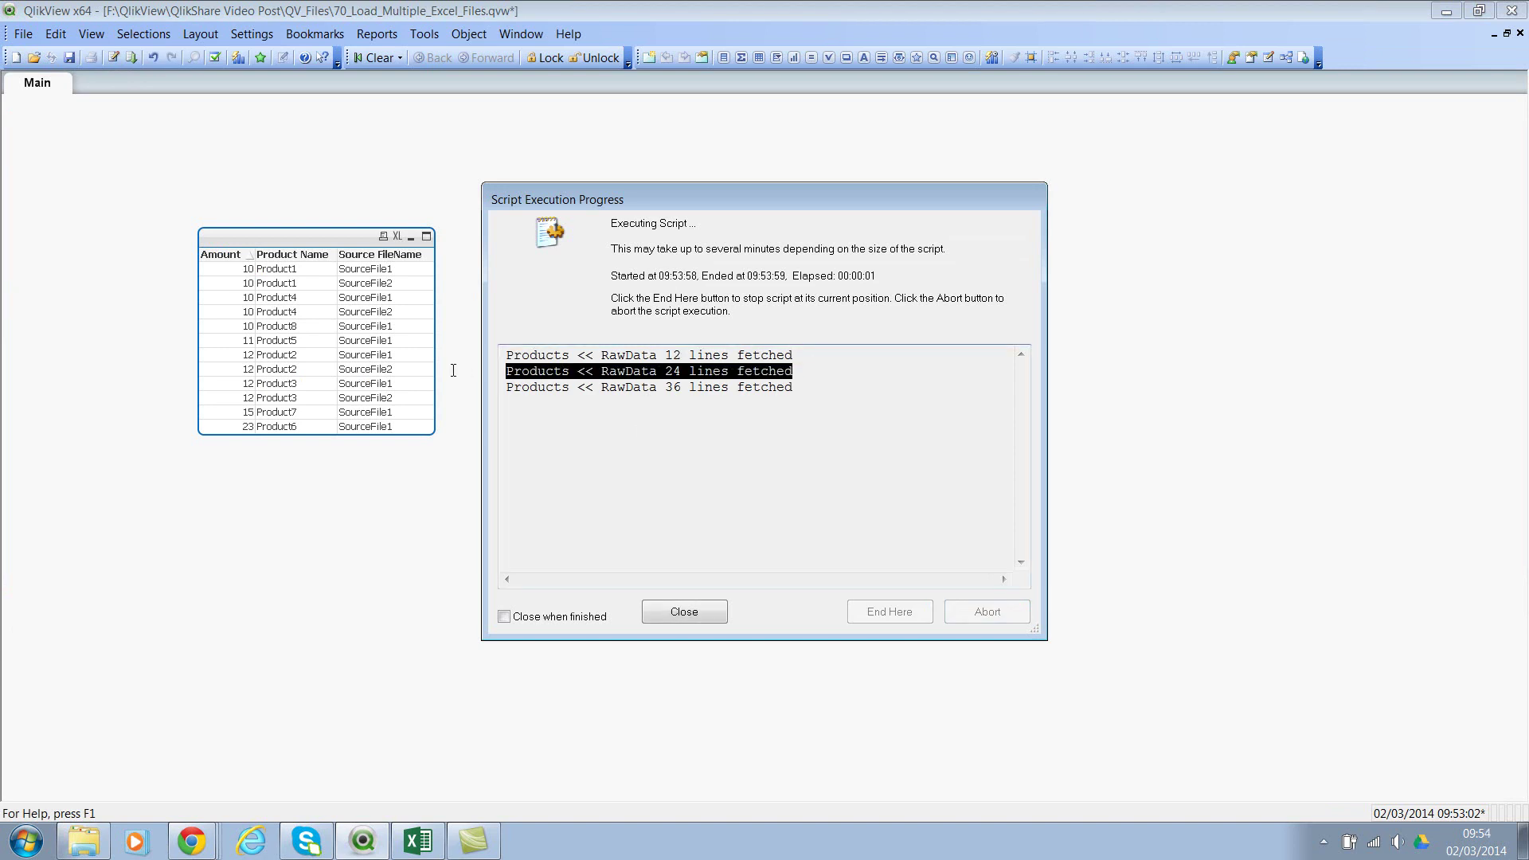
{"action": "left_click_drag", "start_coordinate": [819, 392], "coordinate": [471, 373]}
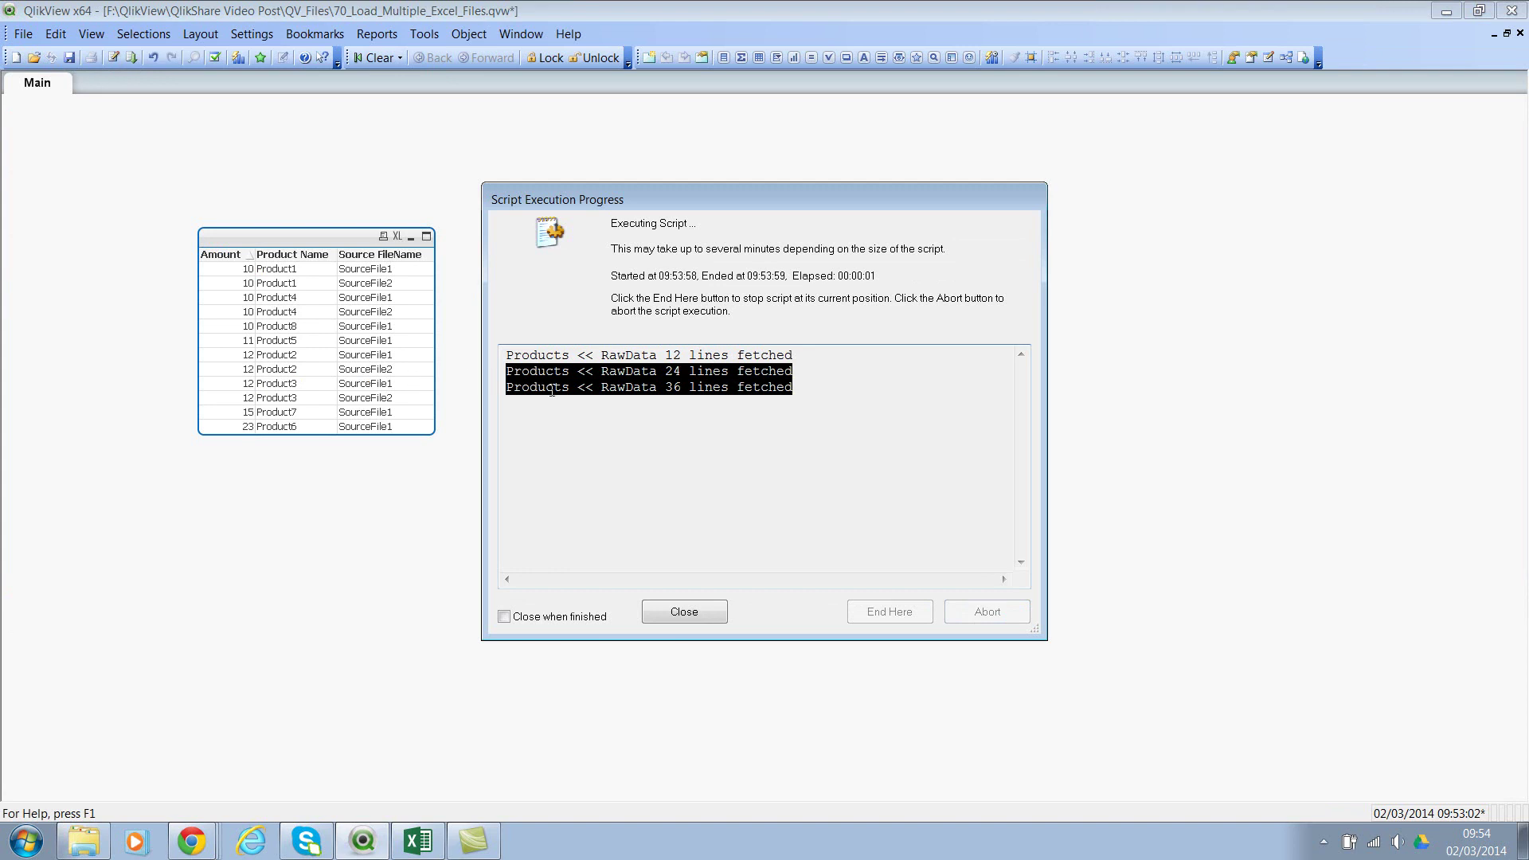
{"action": "left_click", "coordinate": [714, 613]}
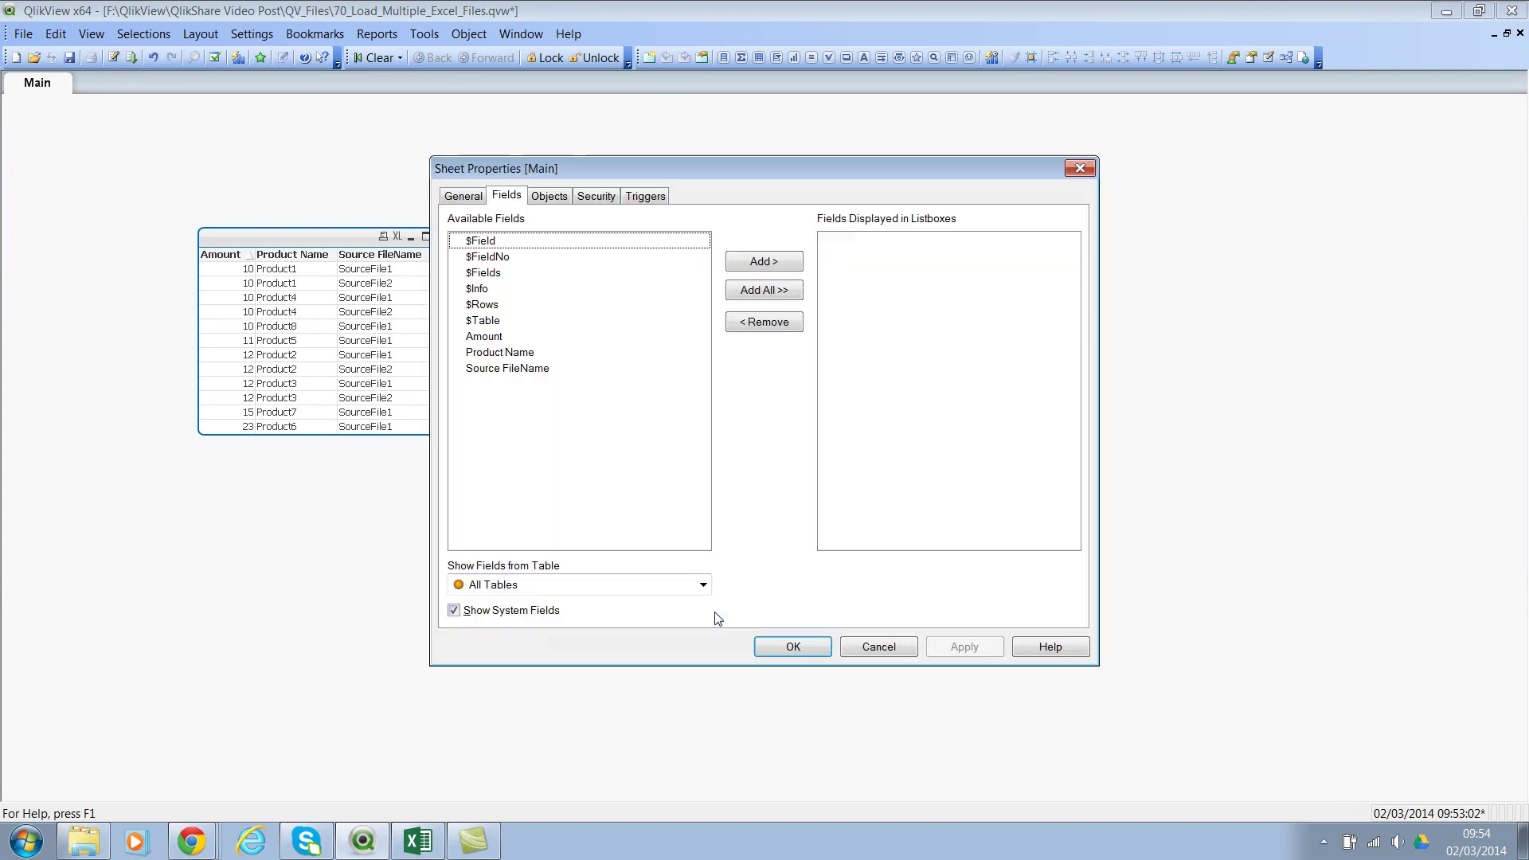
{"action": "left_click", "coordinate": [797, 647]}
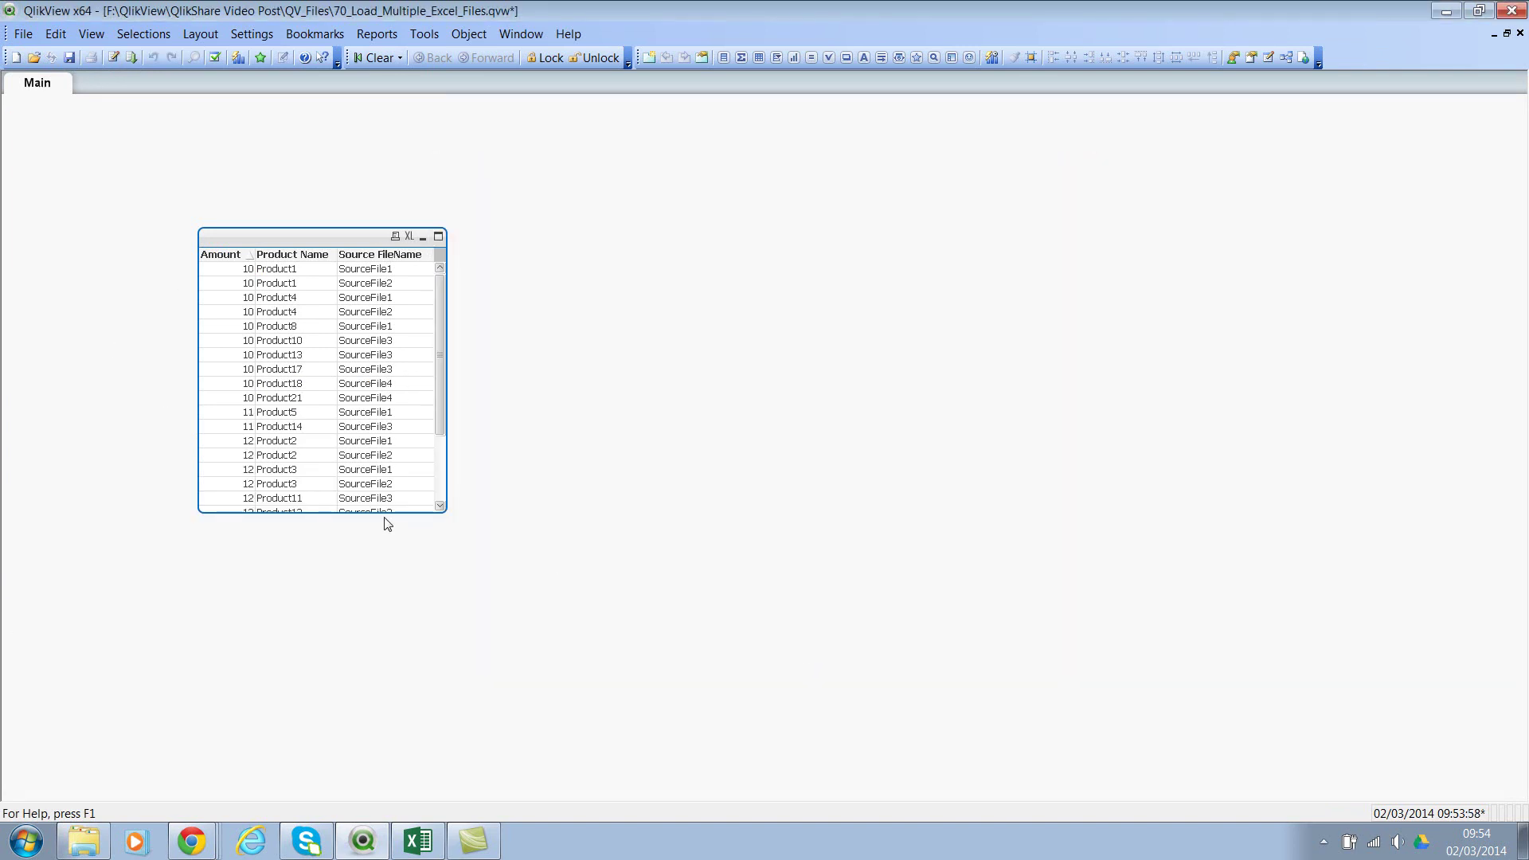
{"action": "left_click_drag", "start_coordinate": [381, 513], "coordinate": [379, 614]}
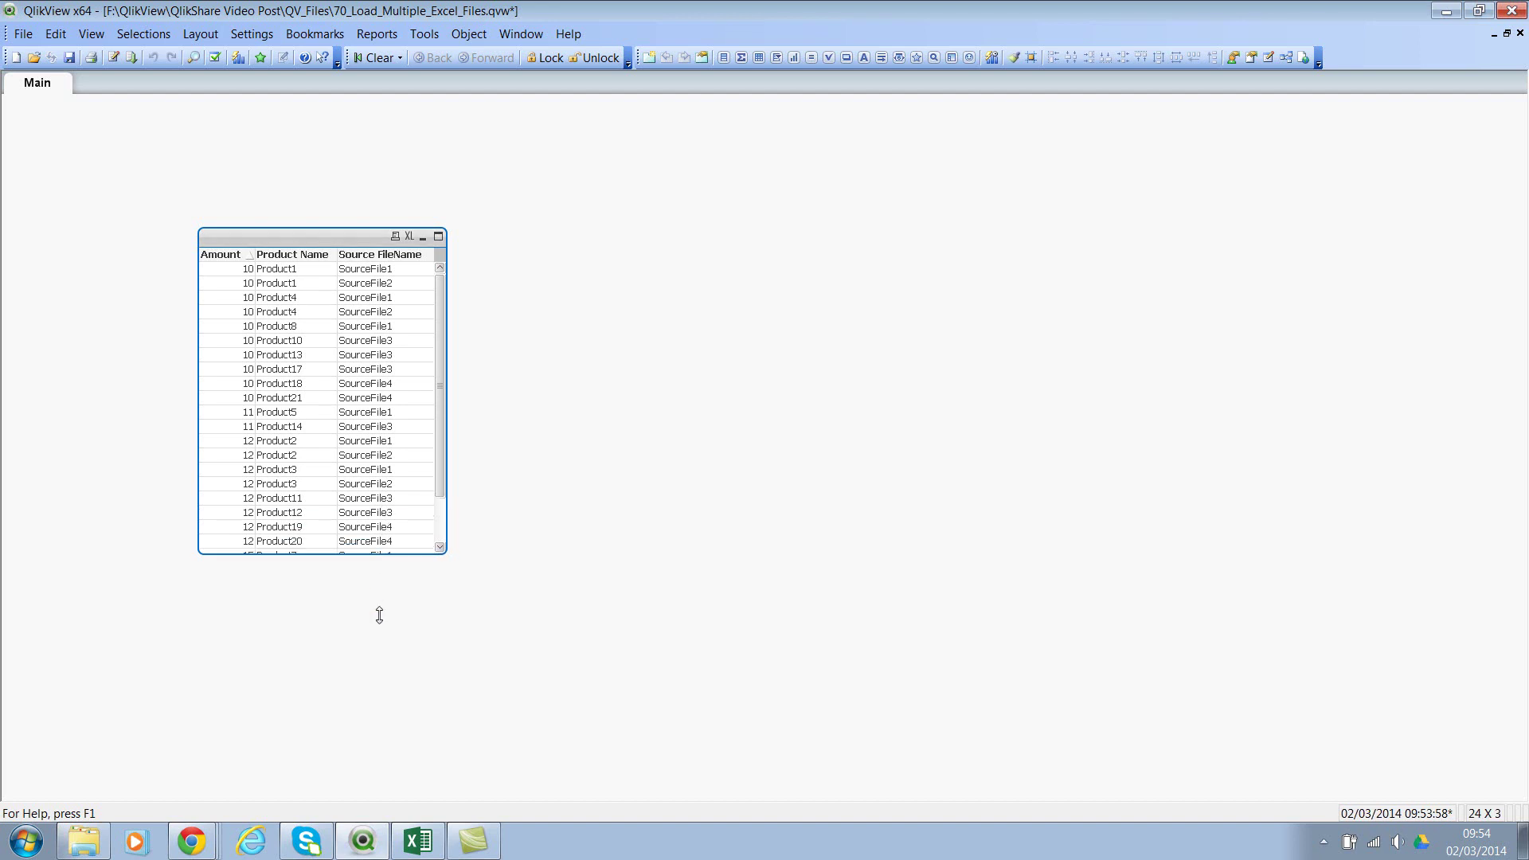
{"action": "key", "text": "ctrl+e"}
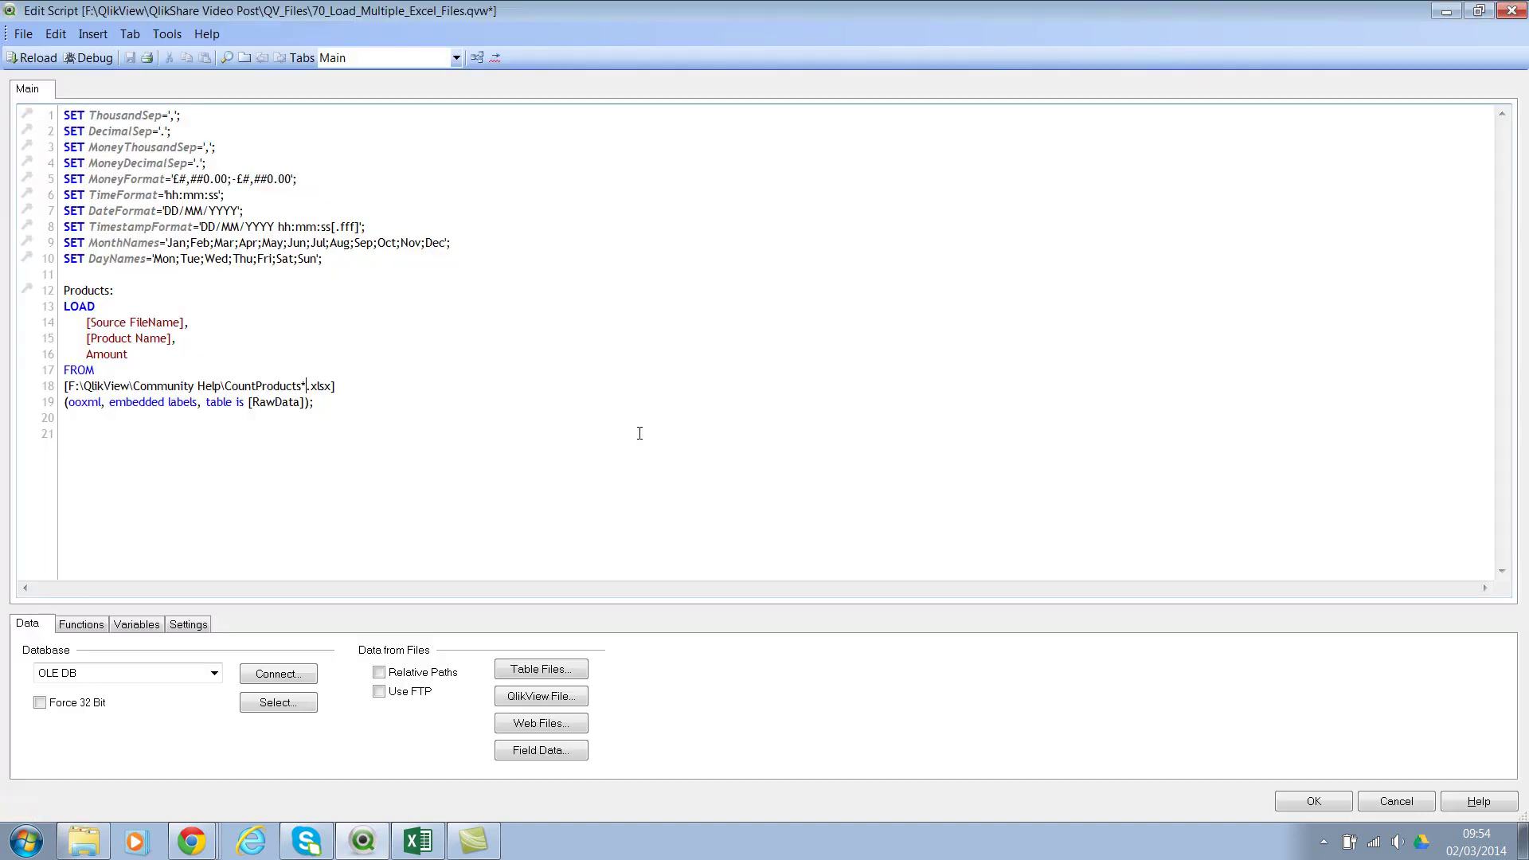
{"action": "left_click_drag", "start_coordinate": [316, 387], "coordinate": [303, 387]}
{"action": "left_click", "coordinate": [302, 387]}
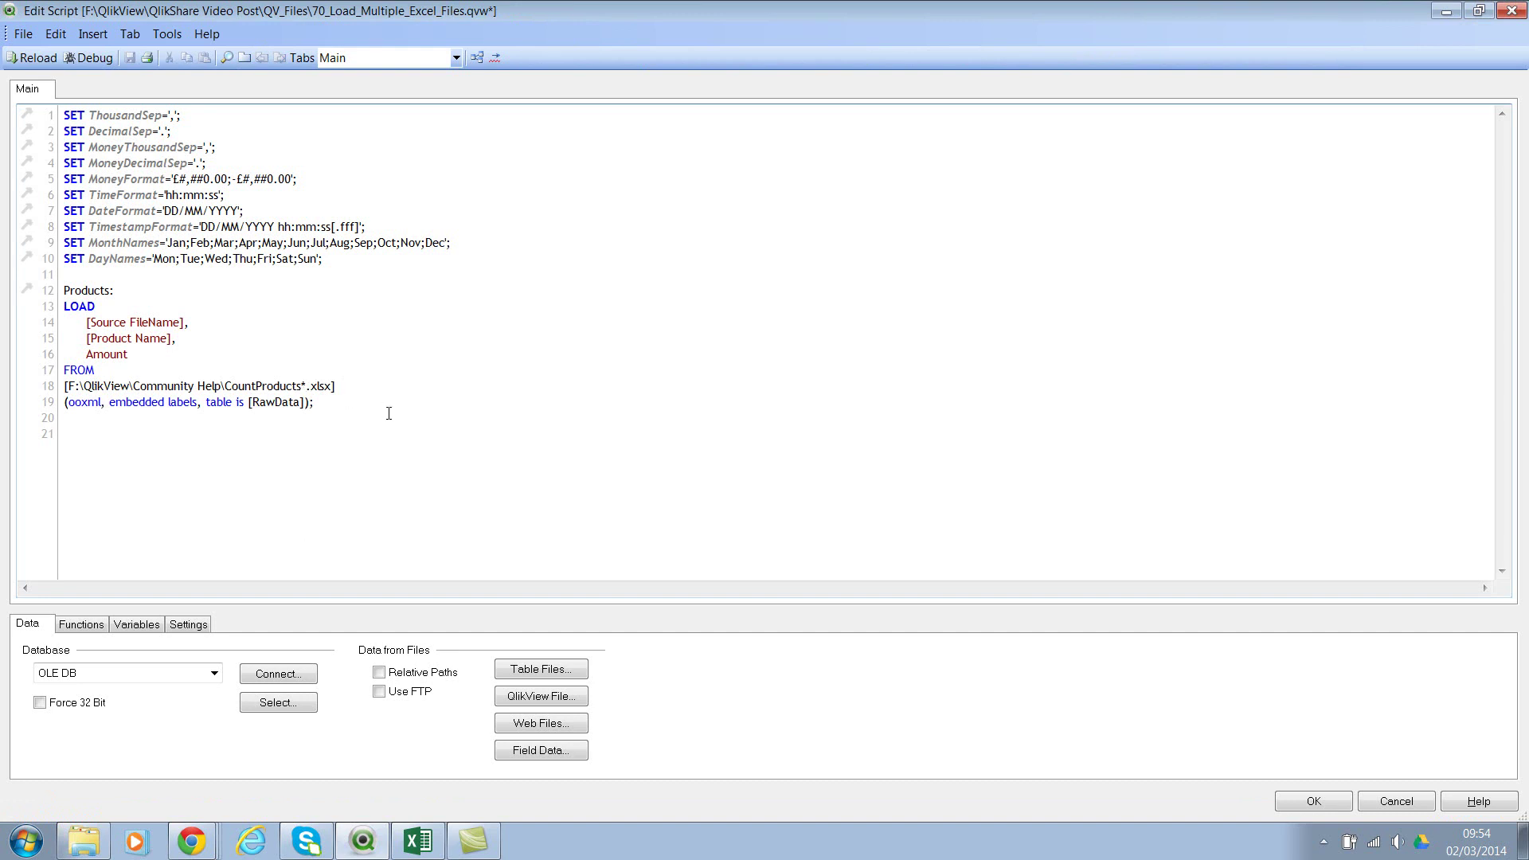